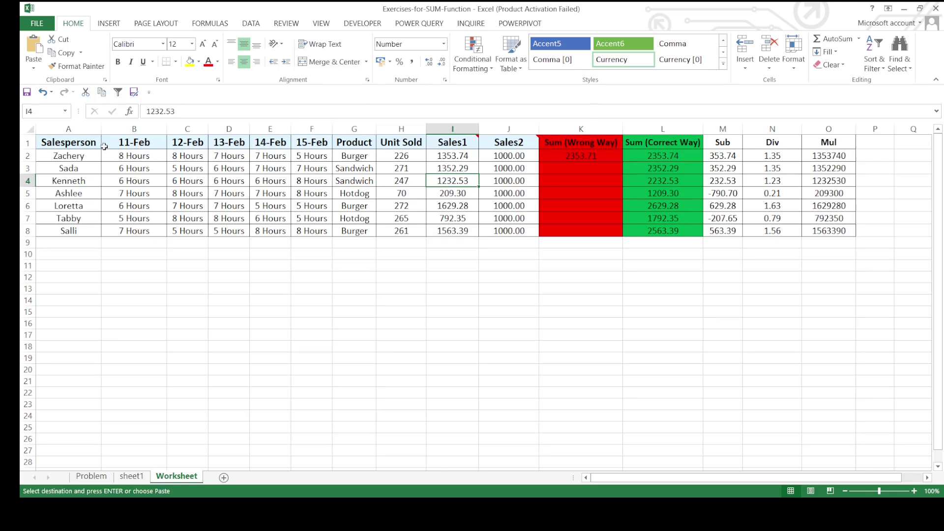
pyautogui.moveTo(78, 145); pyautogui.dragTo(831, 150)
pyautogui.click(234, 143)
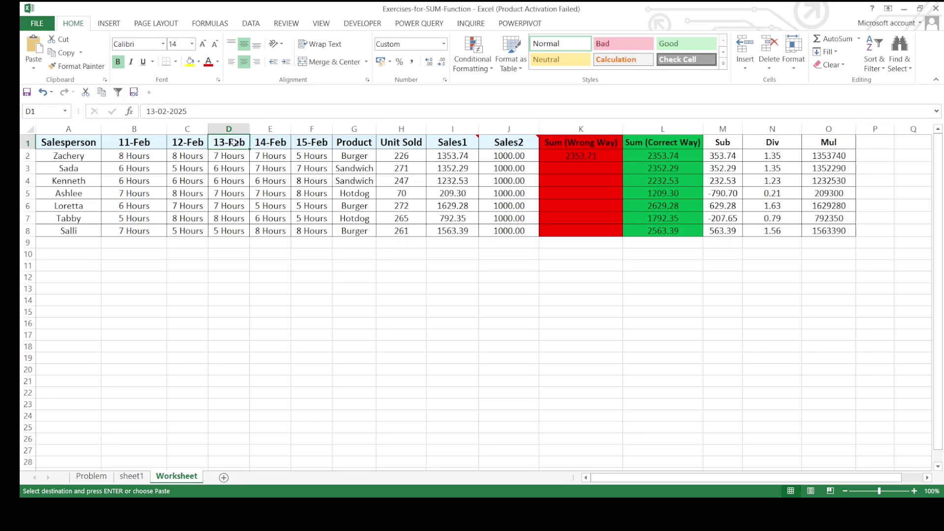
pyautogui.click(193, 146)
pyautogui.click(225, 144)
pyautogui.click(195, 142)
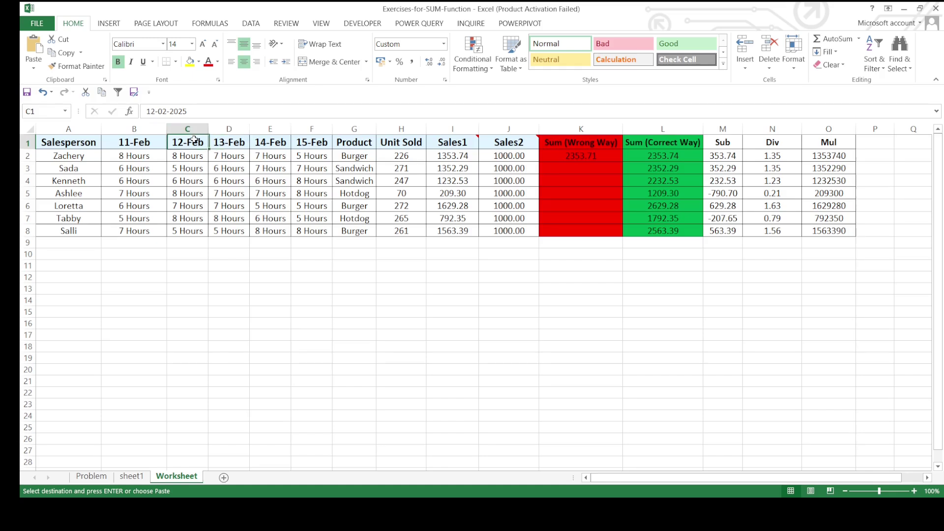
pyautogui.click(222, 142)
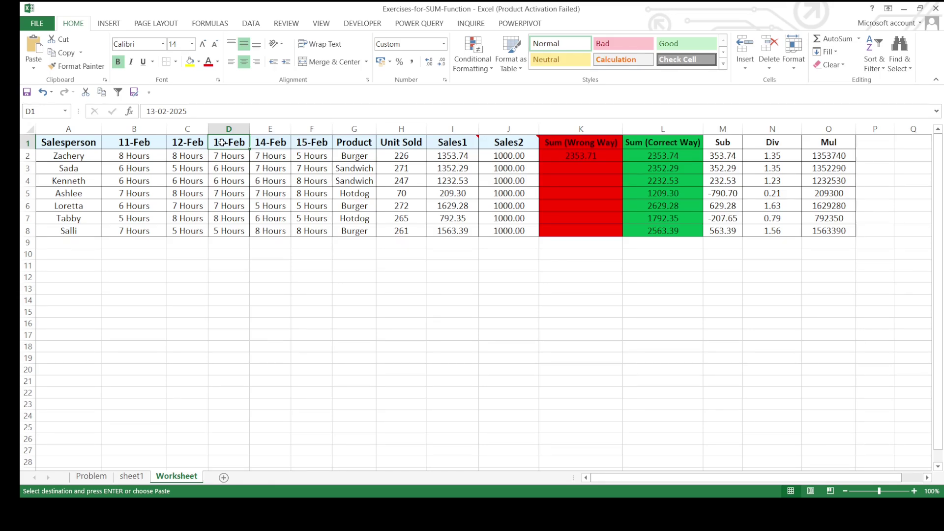
pyautogui.click(198, 144)
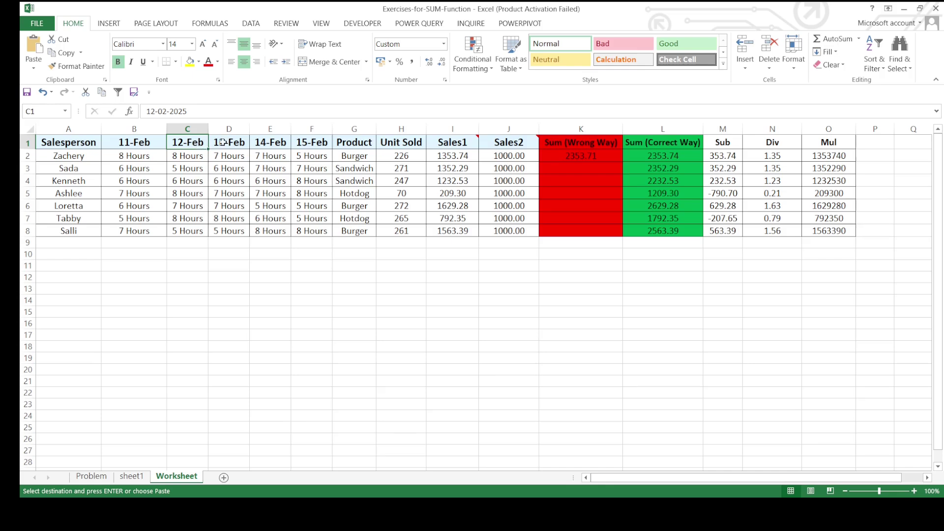
pyautogui.click(223, 143)
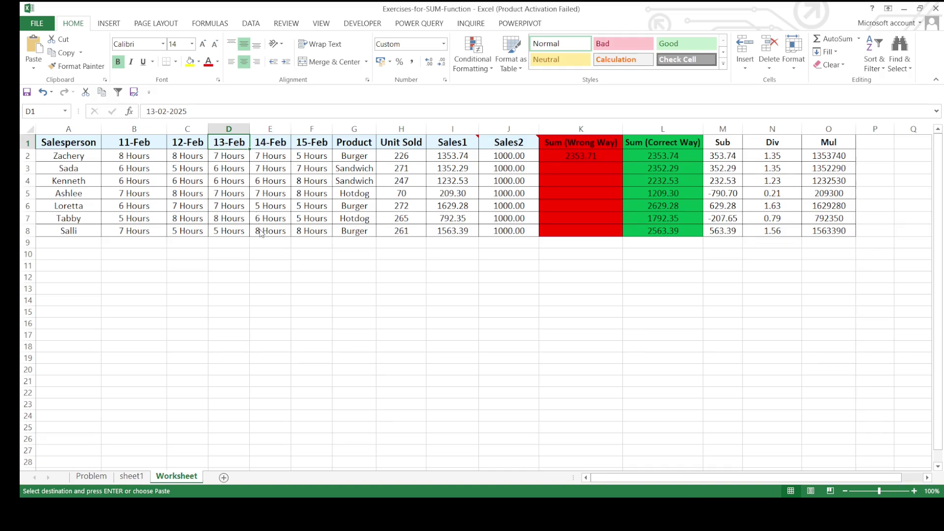
# - Cancel the active copy selection and insert a blank column between the 12-Feb and 13-Feb columns
pyautogui.press('Escape')
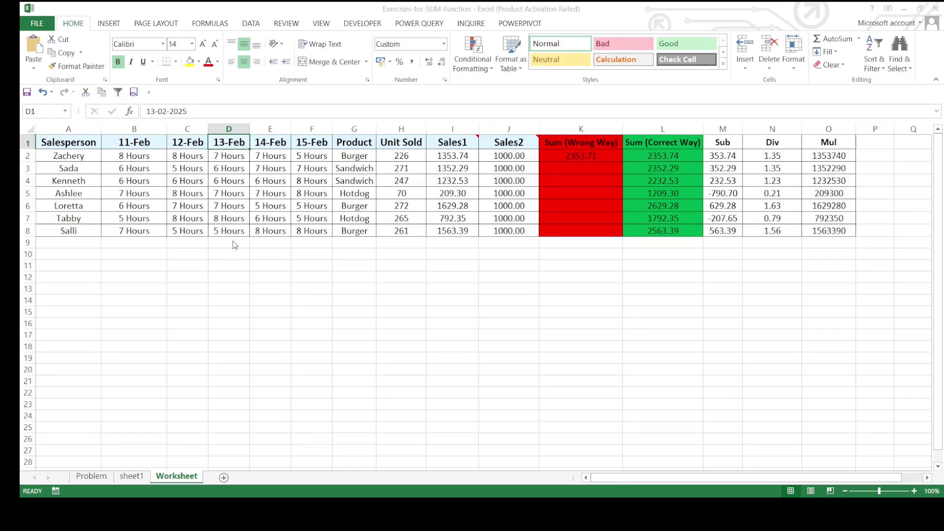
pyautogui.click(233, 266)
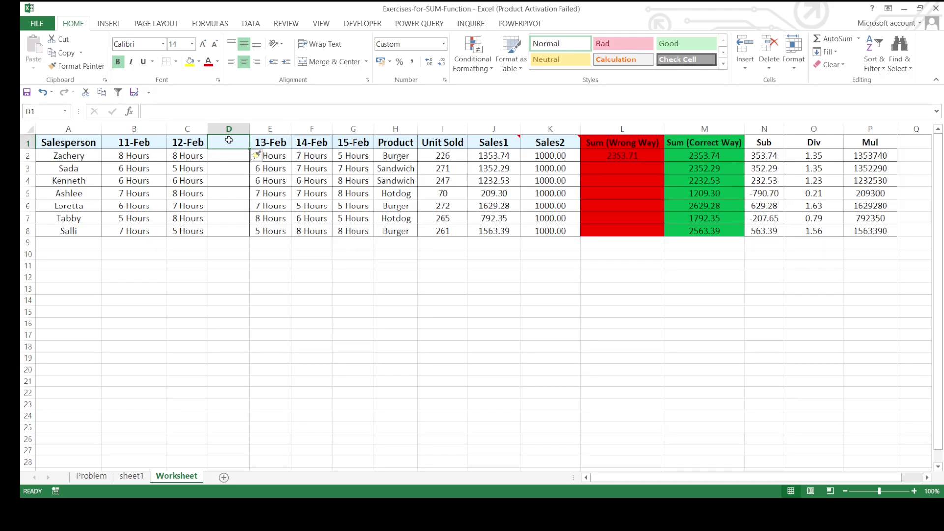
# - Select the empty column S beyond the table and set the worksheet zoom to 120%
pyautogui.moveTo(619, 478); pyautogui.dragTo(726, 487)
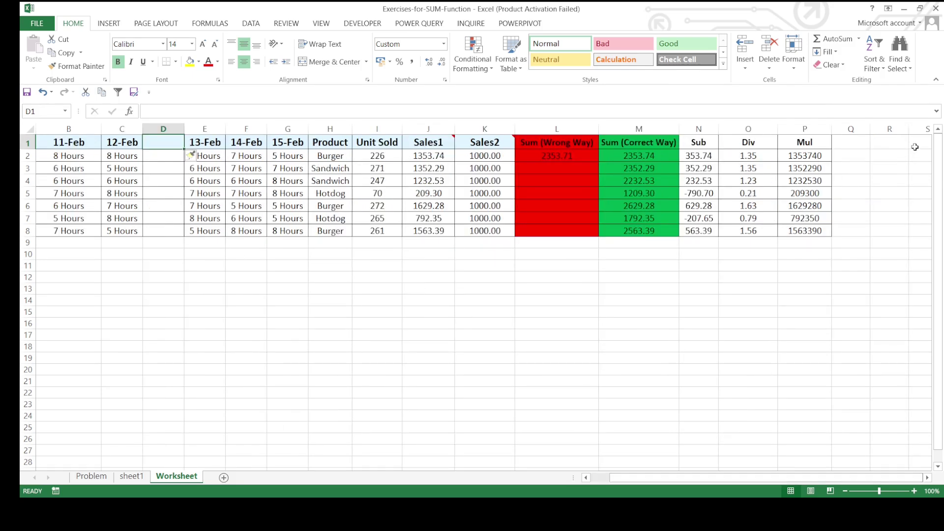
pyautogui.click(923, 129)
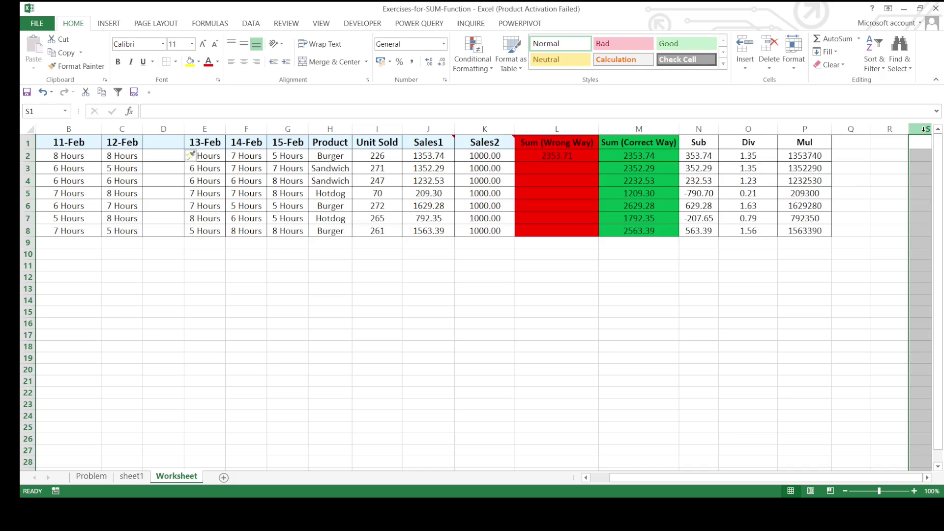
pyautogui.click(914, 490)
pyautogui.click(914, 491)
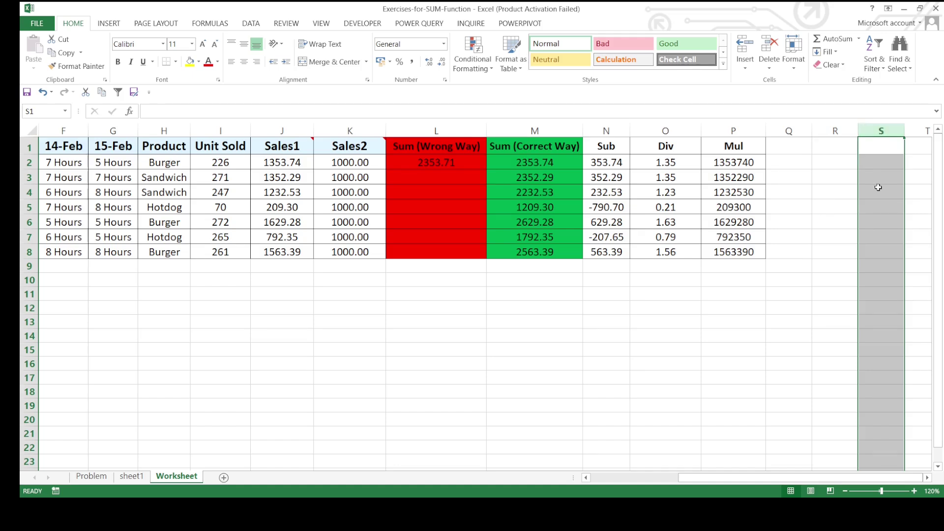
pyautogui.click(827, 150)
pyautogui.moveTo(706, 486); pyautogui.dragTo(580, 483)
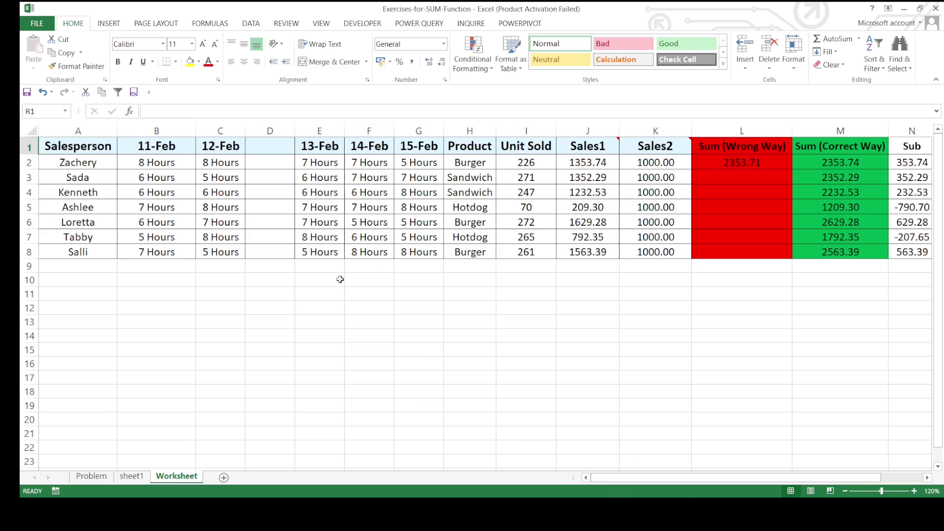
# - Delete the blank column D between 12-Feb and 13-Feb
pyautogui.click(274, 131)
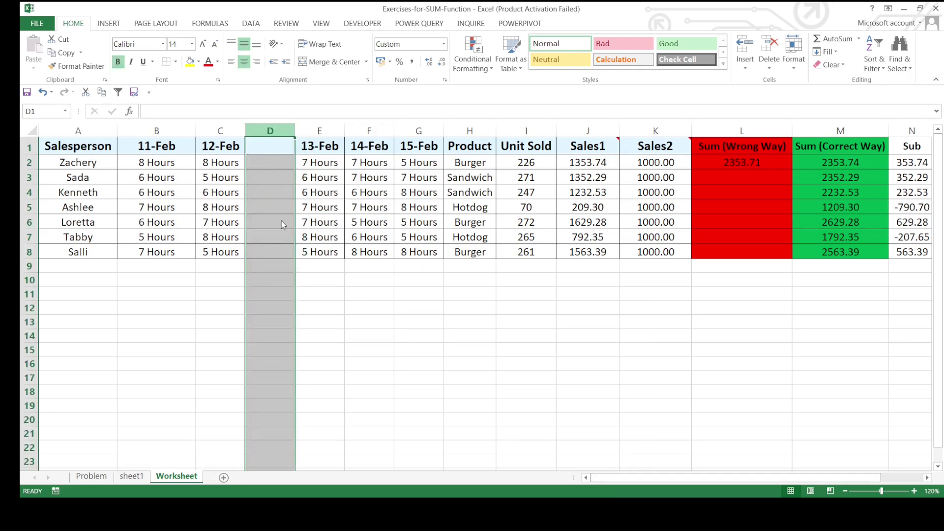
pyautogui.hotkey('ctrl', '-')
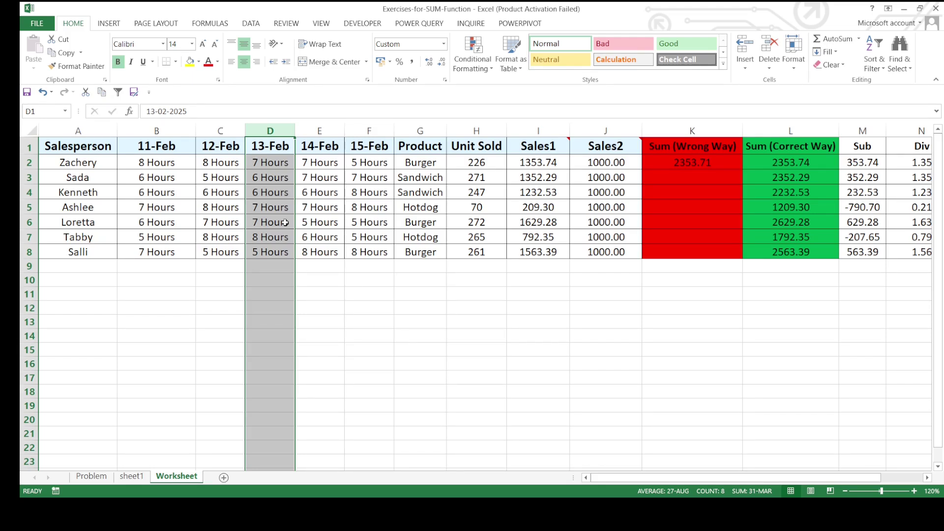
# - Insert a blank row between rows 5 and 6 of the sales table
pyautogui.click(72, 205)
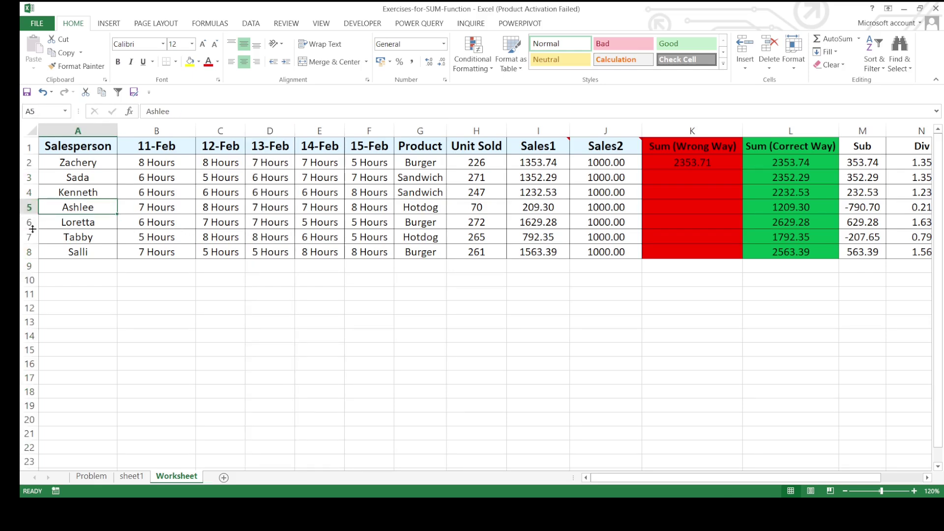
pyautogui.click(64, 238)
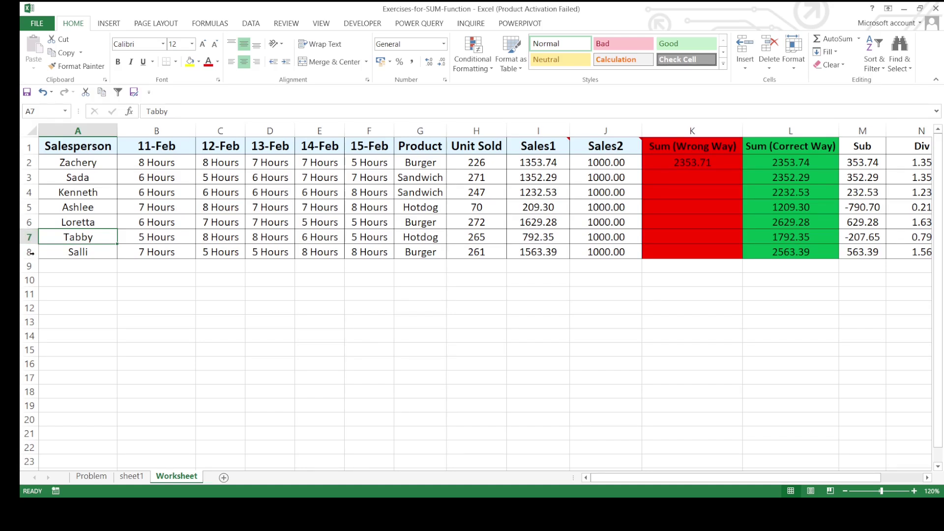
pyautogui.click(24, 222)
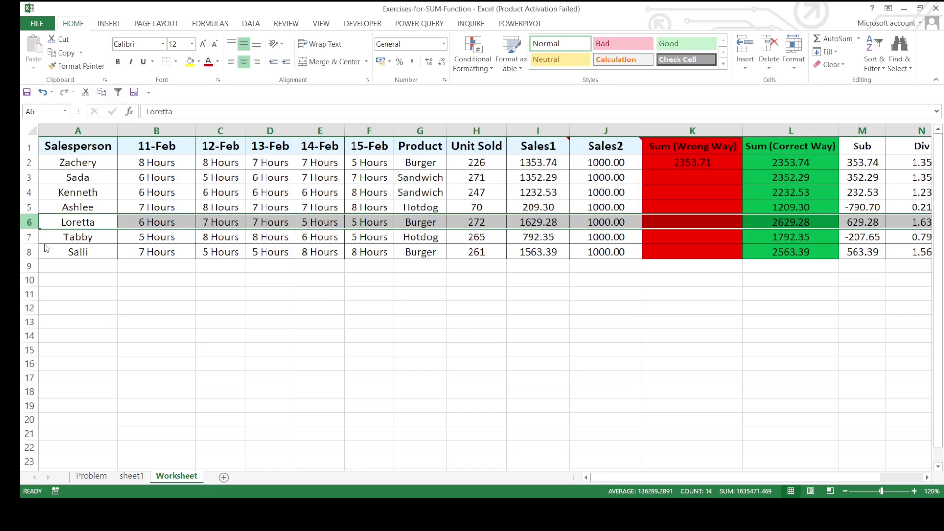
pyautogui.hotkey('ctrl', 'shift', '+')
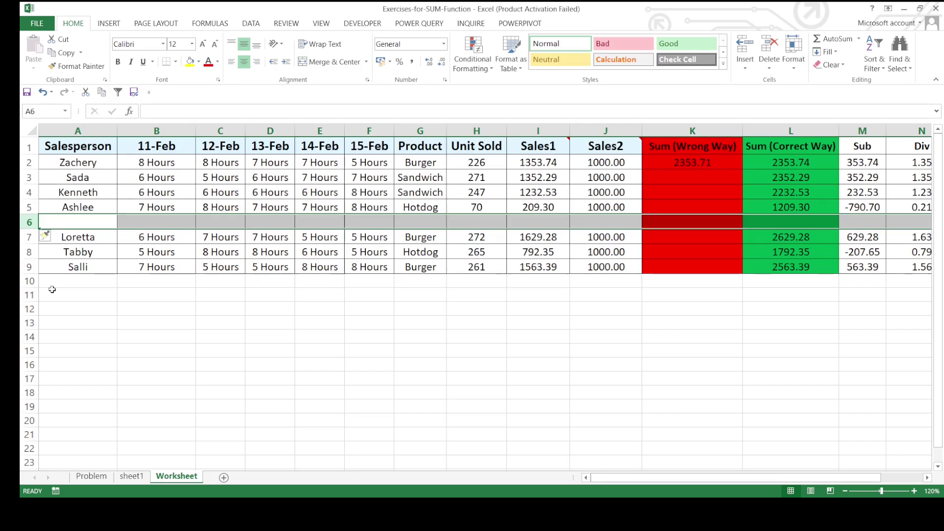
# - Remove the newly inserted blank row 6 from the sales table
pyautogui.click(31, 224)
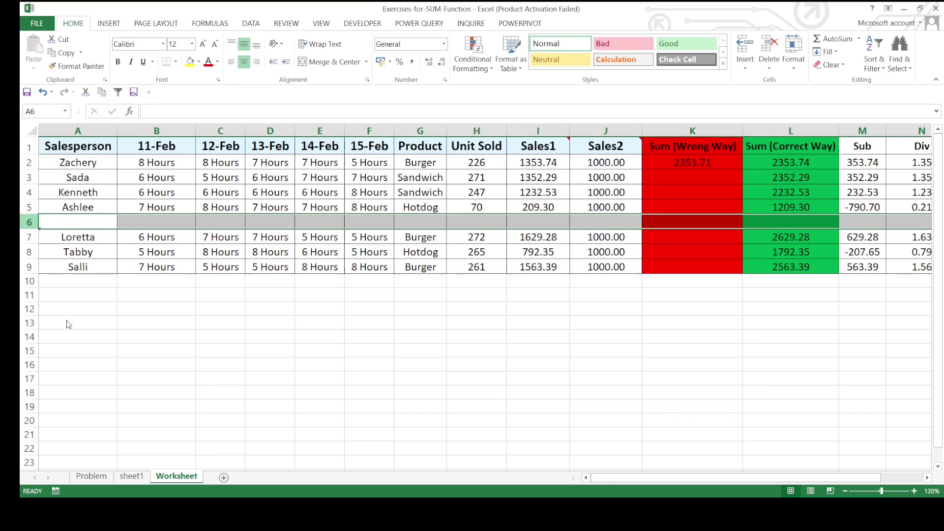
pyautogui.hotkey('ctrl', 'z')
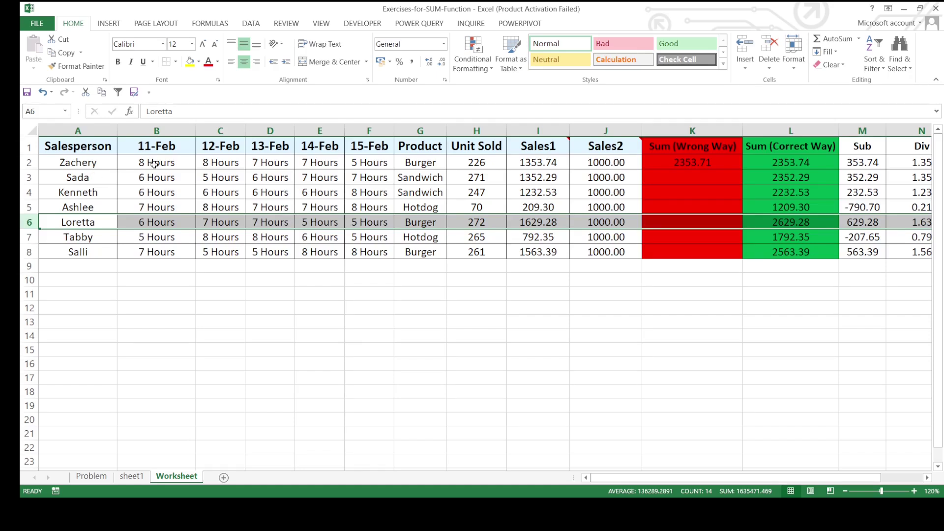
# - Move the 12-Feb column in front of the 11-Feb column, shifting the other data instead of overwriting it
pyautogui.click(229, 130)
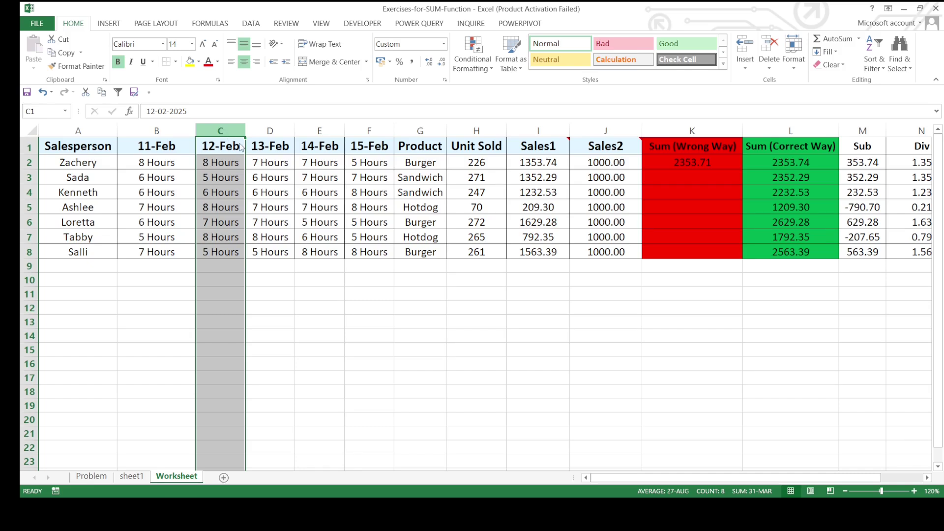
pyautogui.hotkey('ctrl', 'c')
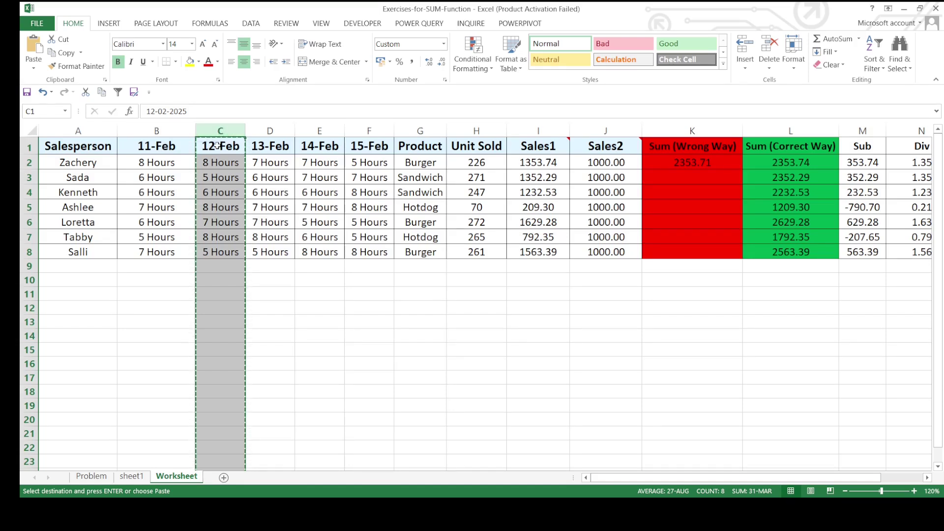
pyautogui.click(169, 133)
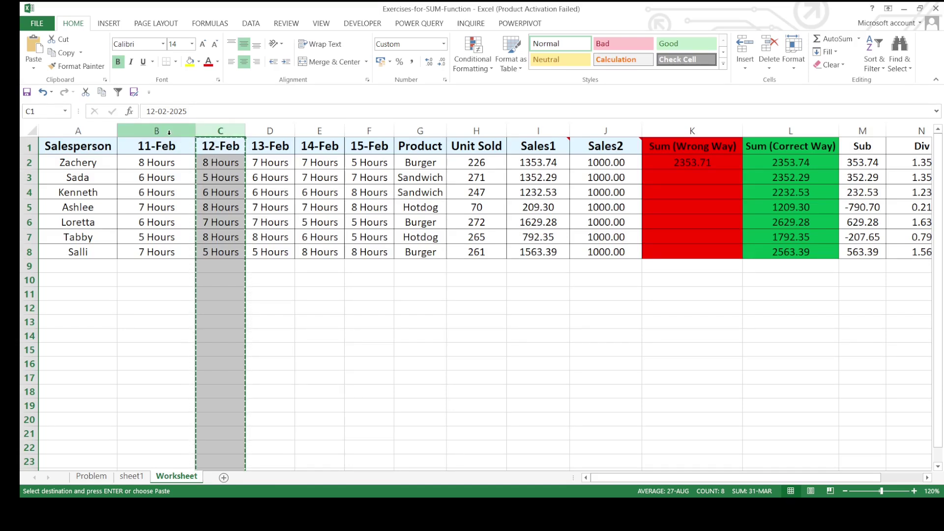
pyautogui.click(170, 133)
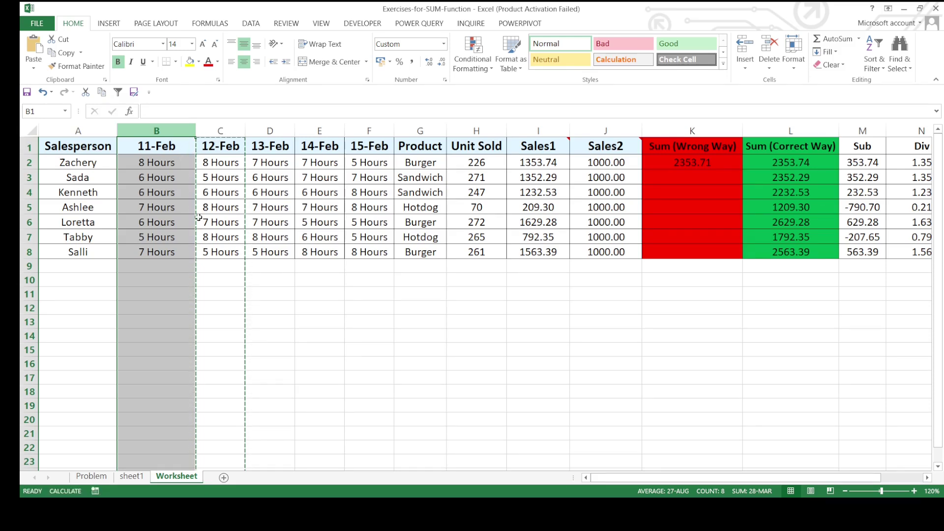
pyautogui.hotkey('ctrl', '+')
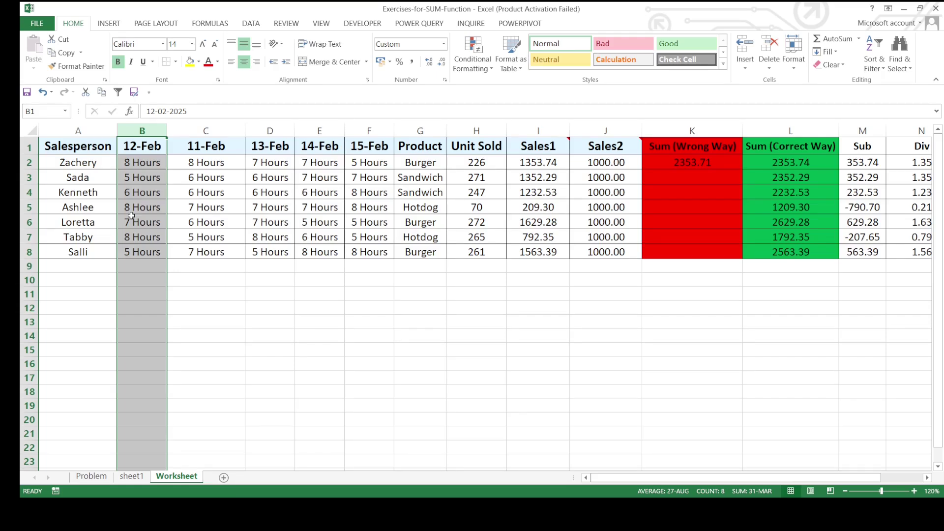
# - Move the whole record in row 5 below row 6, inserting it above row 7
pyautogui.click(26, 207)
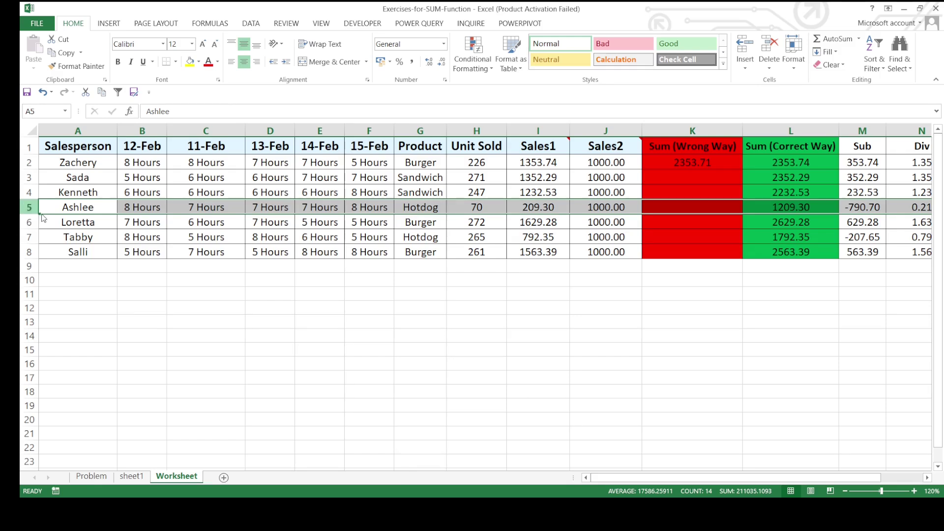
pyautogui.hotkey('ctrl', 'c')
pyautogui.click(34, 222)
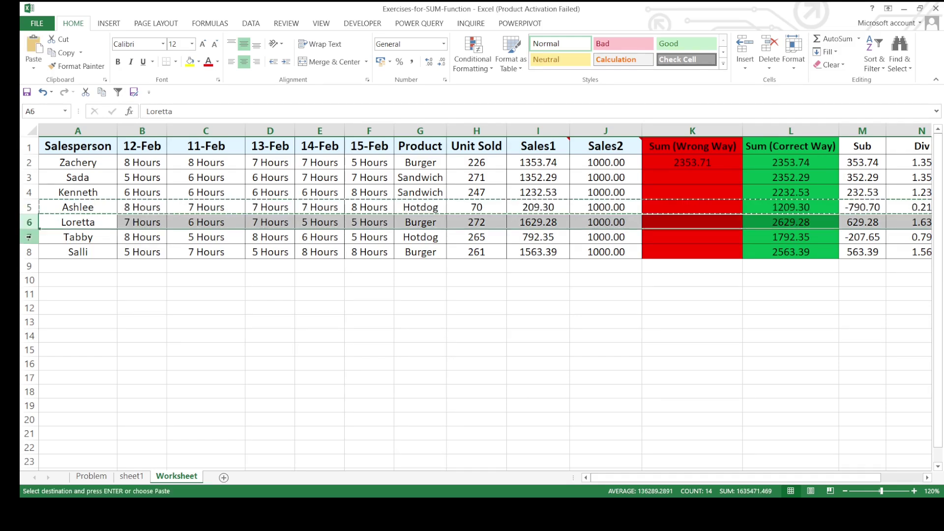
pyautogui.click(30, 237)
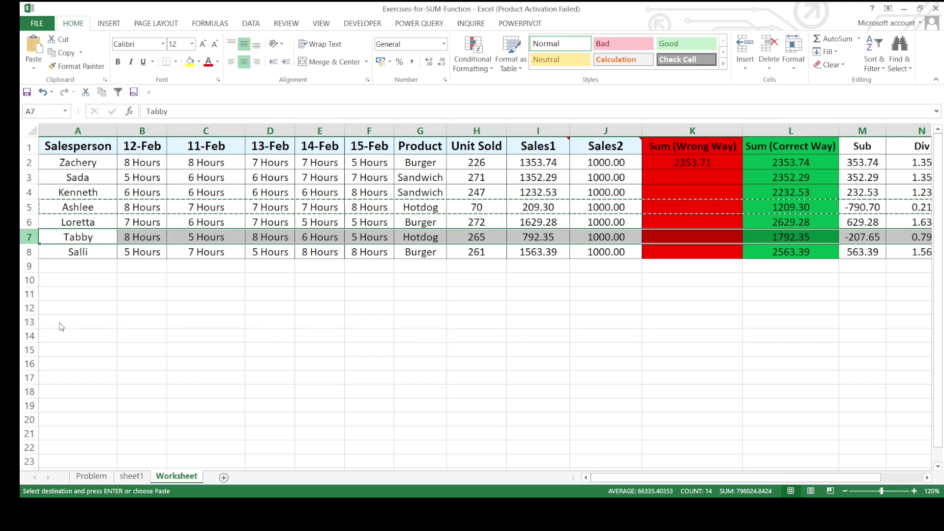
pyautogui.hotkey('ctrl', '+')
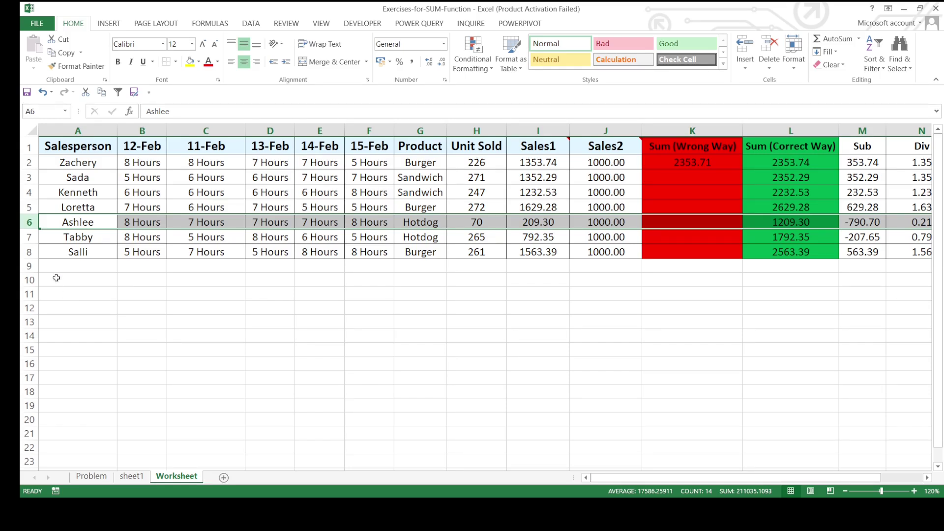
# - Insert four blank rows above row 4 and four blank columns before the 11-Feb column
pyautogui.moveTo(27, 193); pyautogui.dragTo(21, 229)
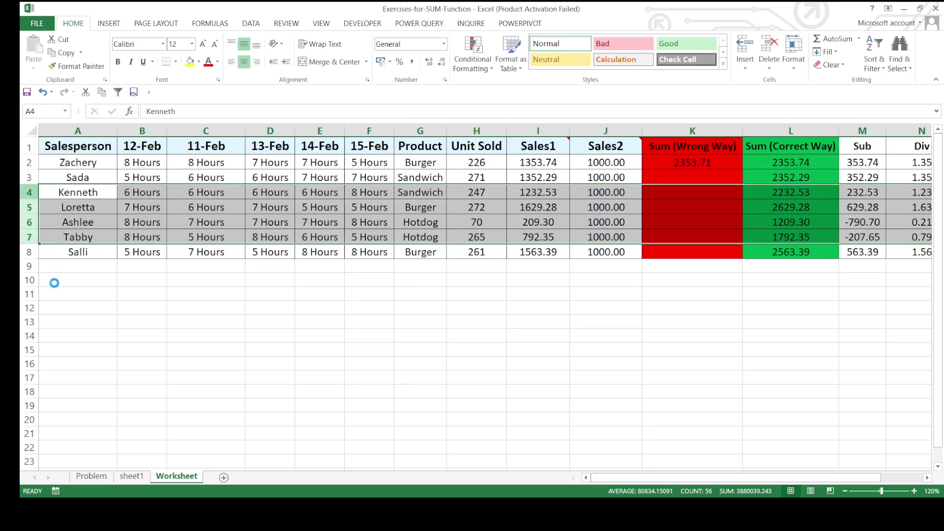
pyautogui.hotkey('ctrl', 'shift', '+')
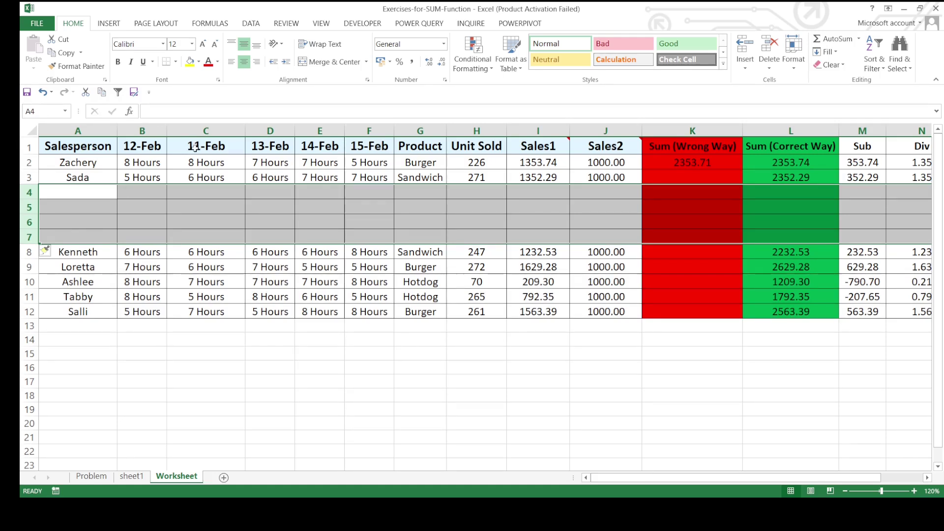
pyautogui.moveTo(213, 128); pyautogui.dragTo(358, 138)
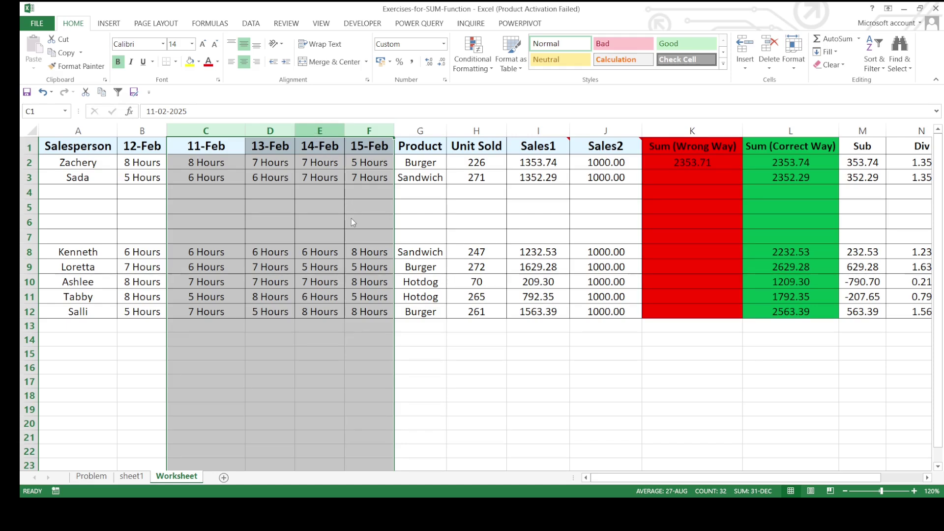
pyautogui.hotkey('ctrl', 'shift', '+')
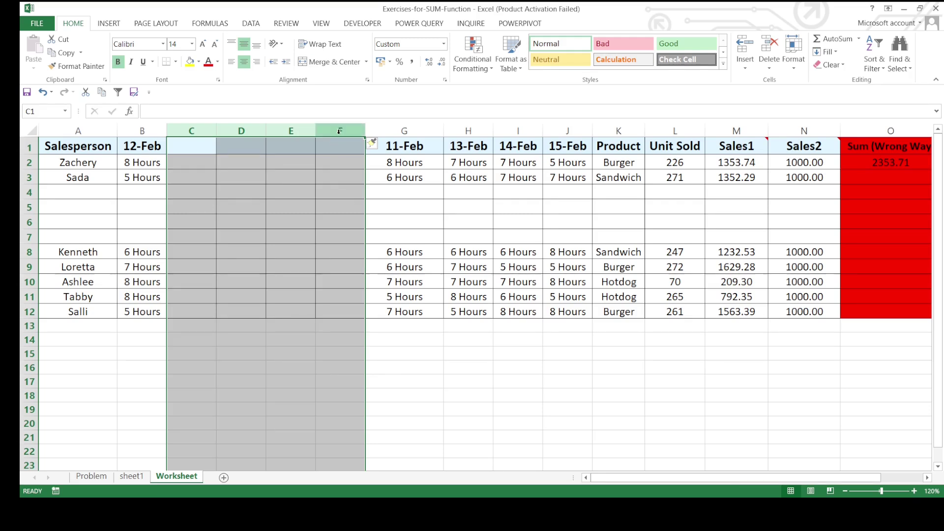
# - Delete the four blank columns C to F and the four blank rows 4 to 7
pyautogui.hotkey('ctrl', '-')
pyautogui.moveTo(30, 193); pyautogui.dragTo(32, 234)
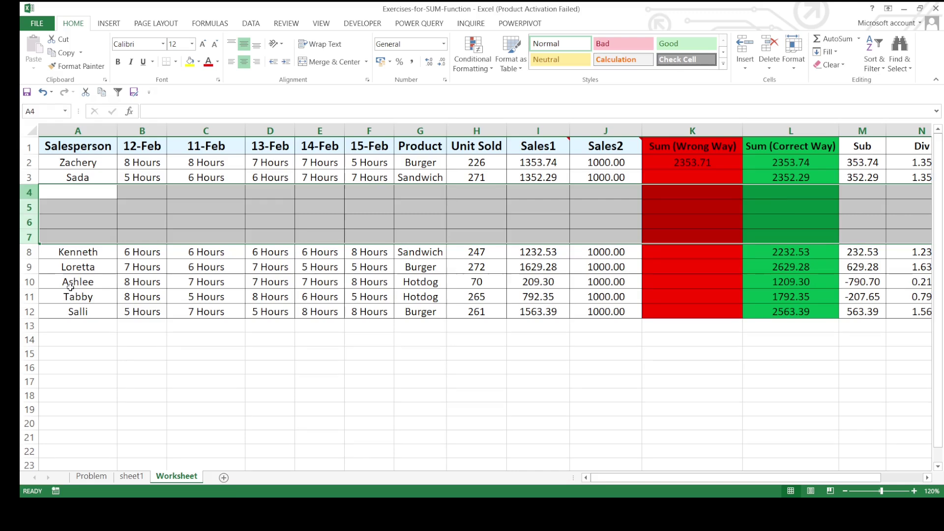
pyautogui.hotkey('ctrl', '-')
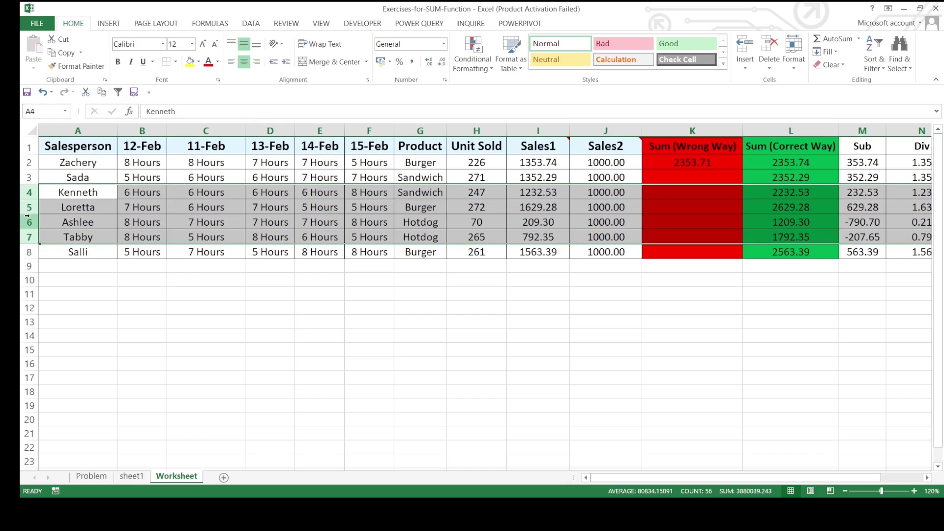
pyautogui.click(29, 193)
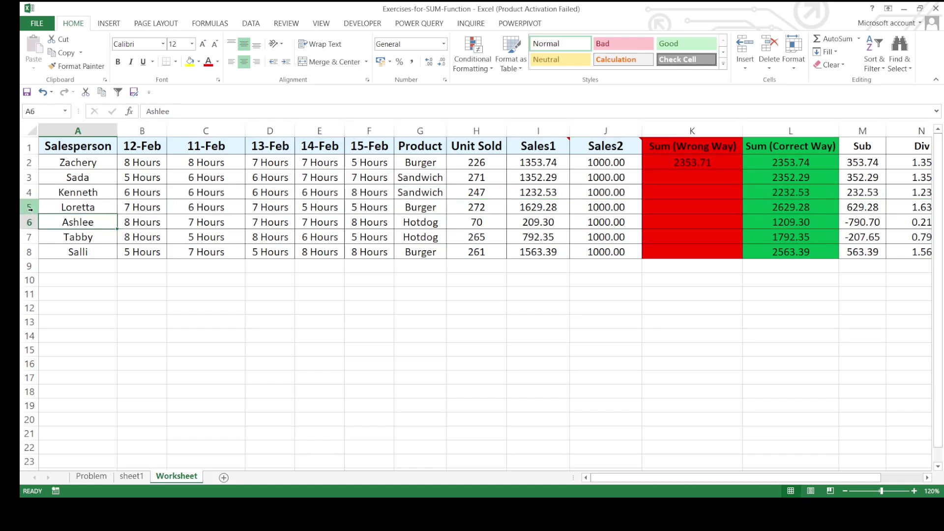
# - Insert one blank row above the record in row 5
pyautogui.click(30, 207)
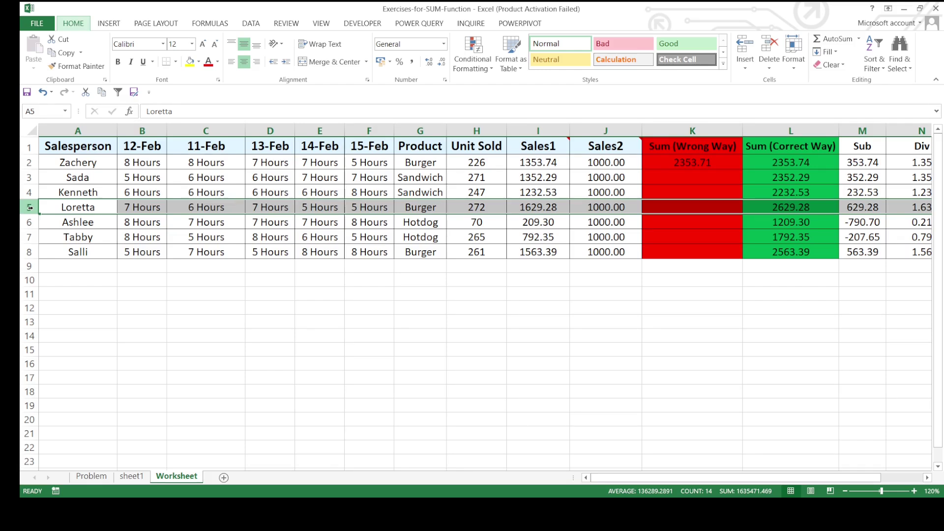
pyautogui.hotkey('ctrl', 'shift', '+')
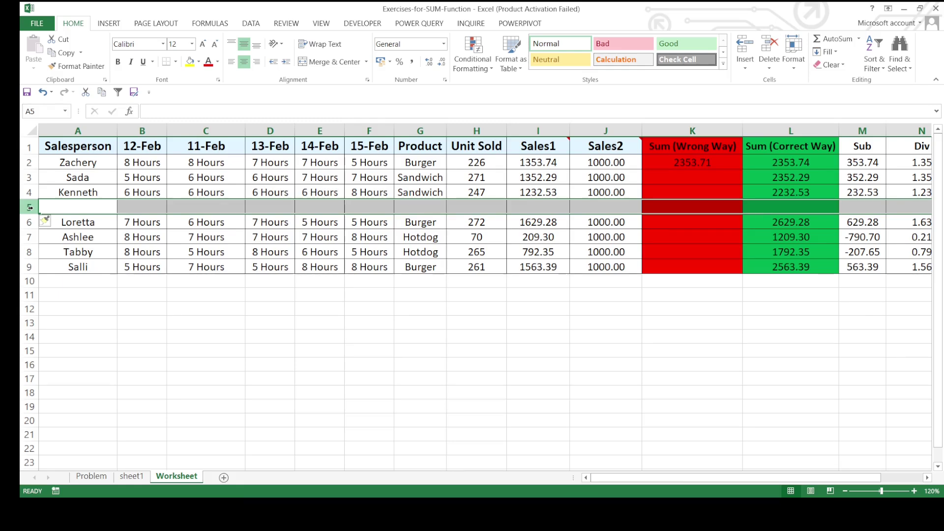
# - Enter the shortcut notes "Alt + I+ R" in A12 and "Alt + I + C" in A13
pyautogui.click(73, 310)
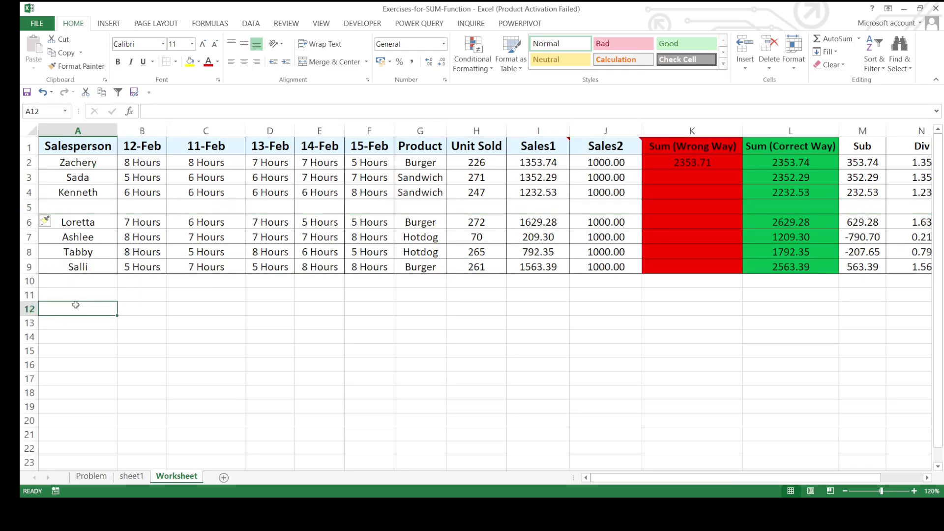
pyautogui.write('Alt')
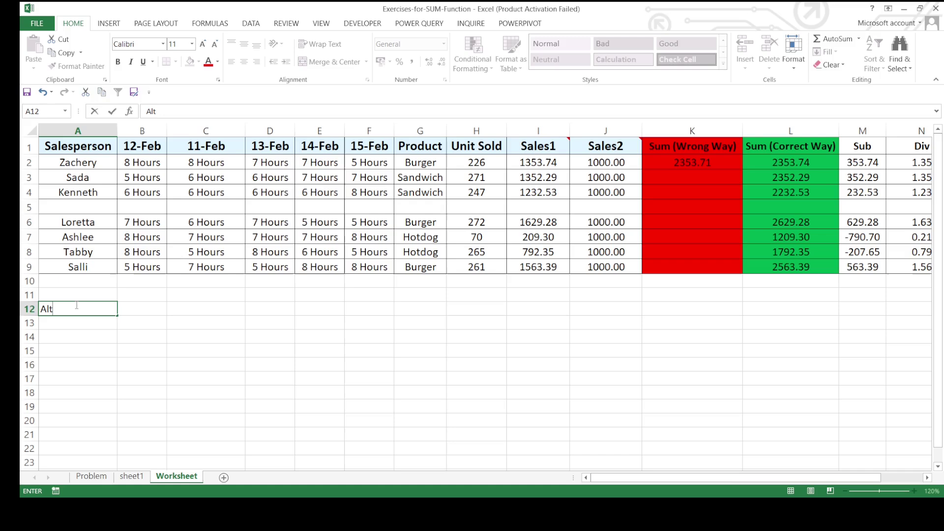
pyautogui.write(' +')
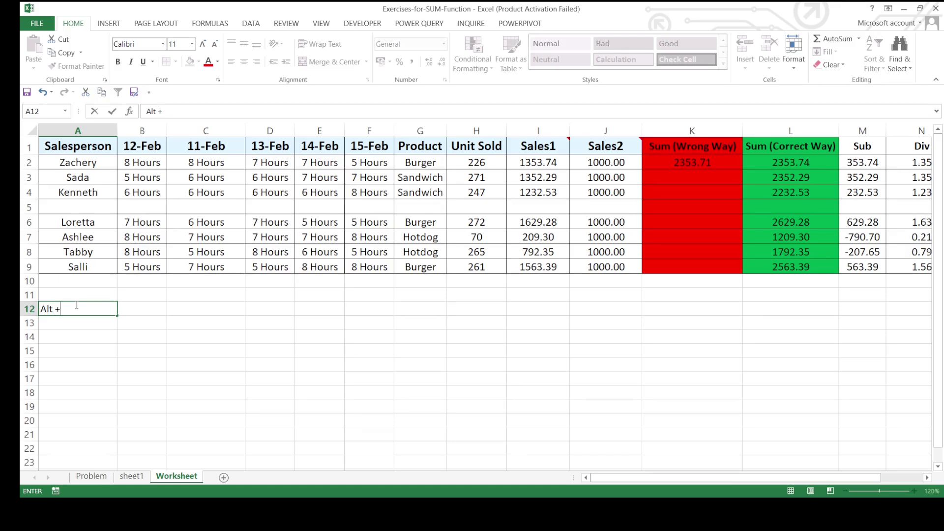
pyautogui.write(' I+ R')
pyautogui.click(89, 322)
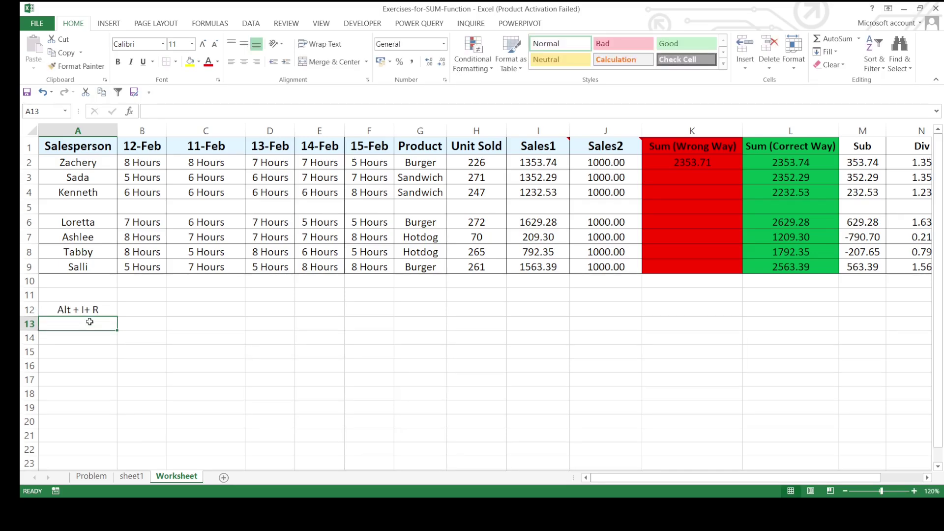
pyautogui.write('Alt + ')
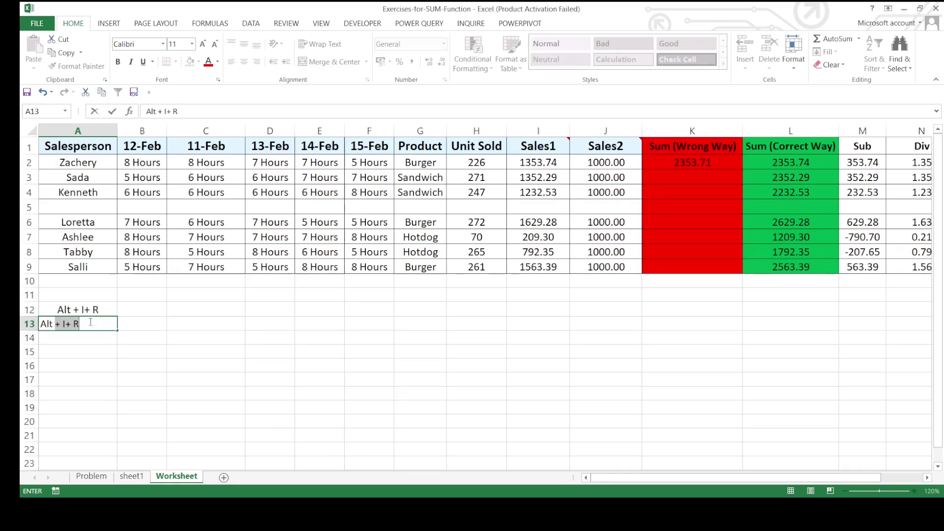
pyautogui.write('I + C')
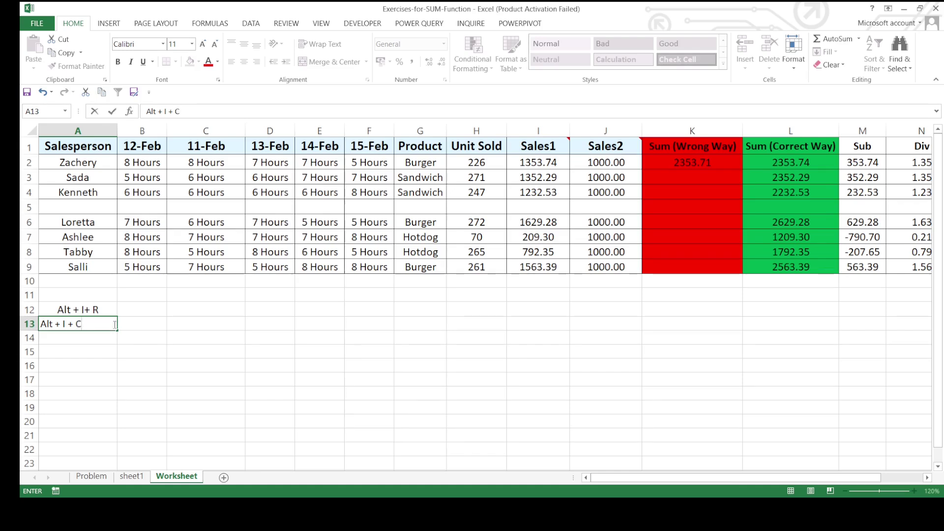
pyautogui.click(146, 325)
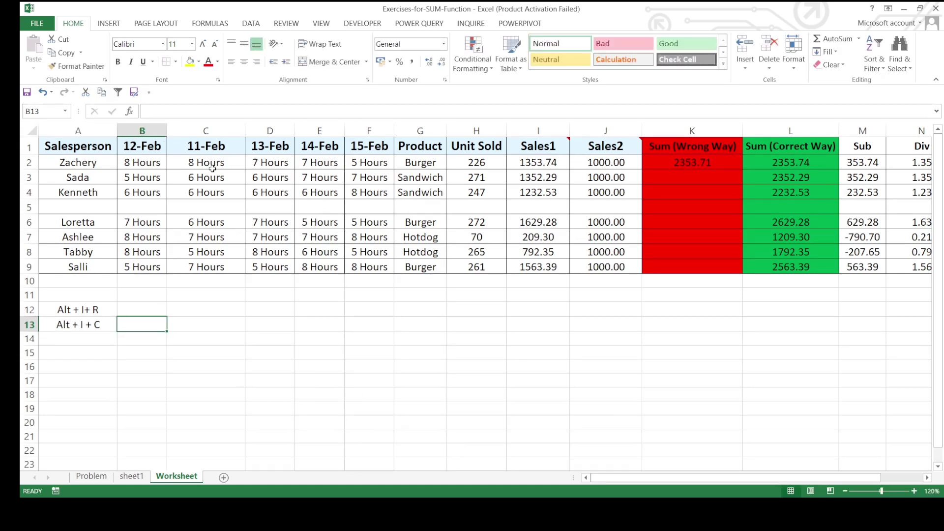
# - Insert one blank column before the 11-Feb column
pyautogui.click(234, 129)
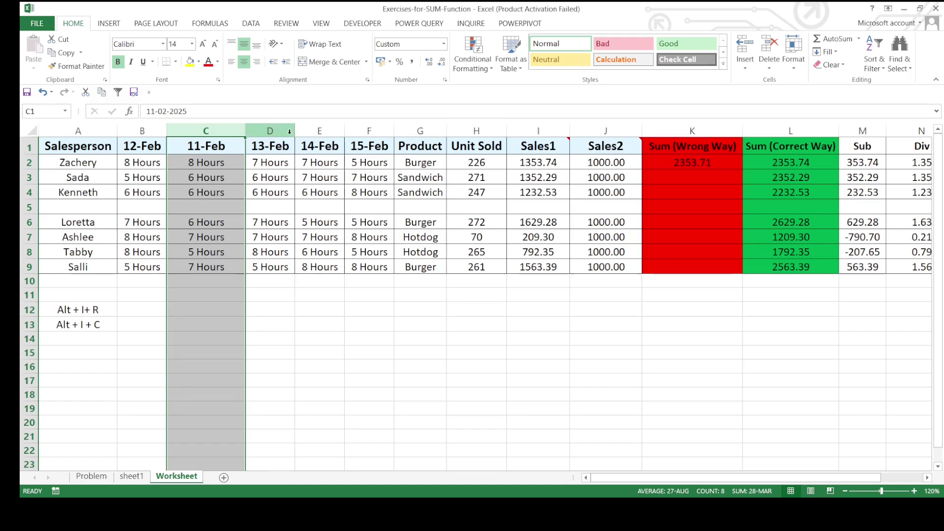
pyautogui.press('alt')
pyautogui.press('i')
pyautogui.press('c')
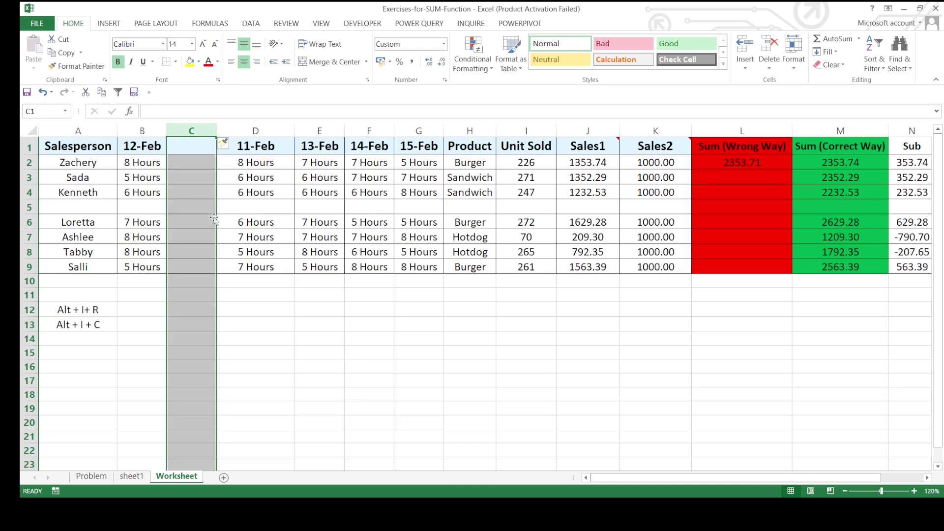
# - Insert a new sheet in front of the Worksheet sheet, and return to the Worksheet sheet
pyautogui.click(94, 333)
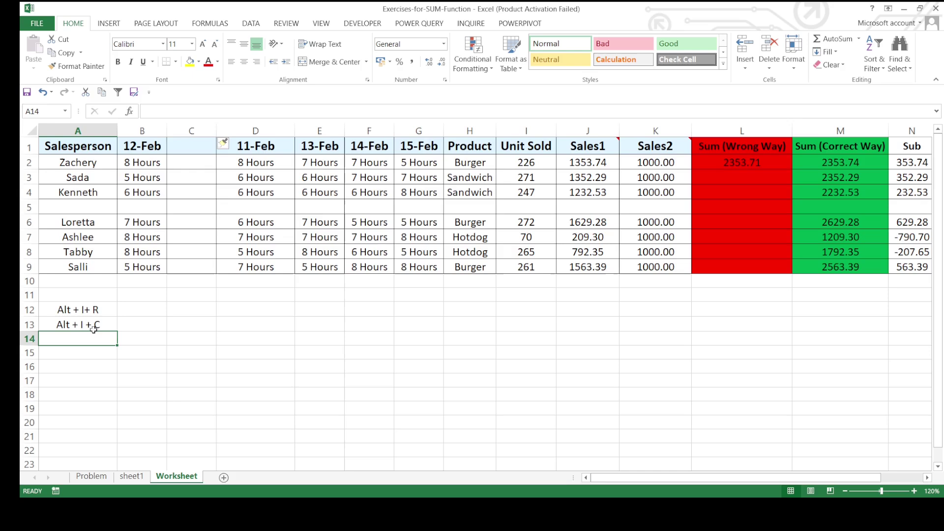
pyautogui.hotkey('alt', 'l')
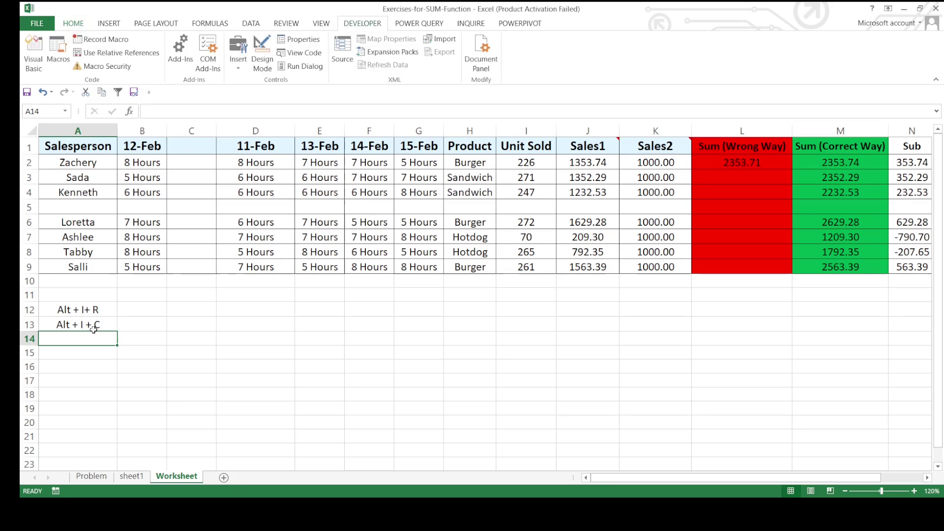
pyautogui.click(161, 320)
pyautogui.click(83, 335)
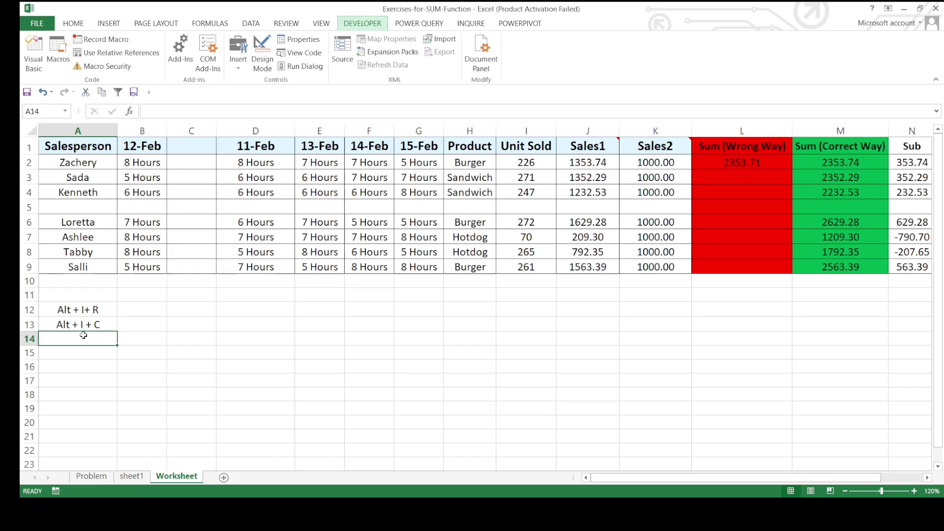
pyautogui.hotkey('alt', 'i')
pyautogui.press('w')
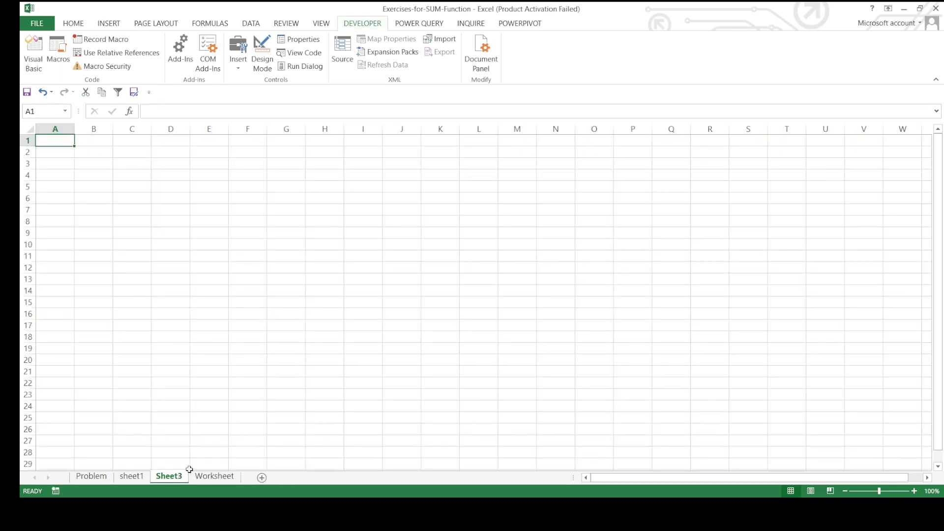
pyautogui.click(206, 475)
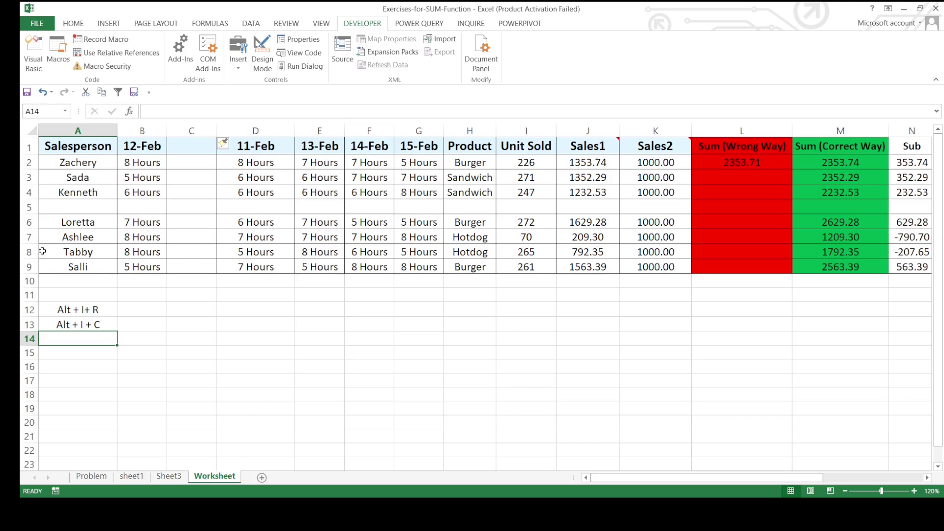
# - Delete the blank row 5 and the blank column C before 11-Feb
pyautogui.click(23, 207)
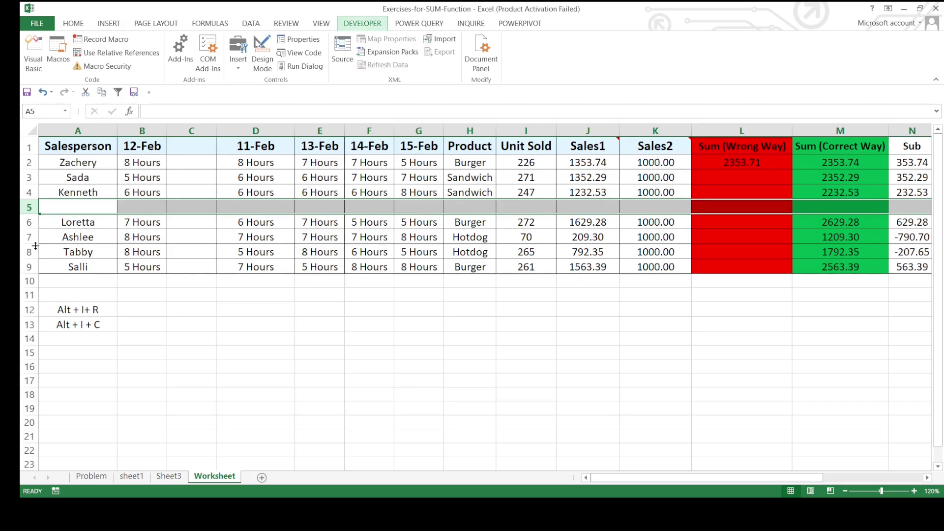
pyautogui.hotkey('ctrl', '-')
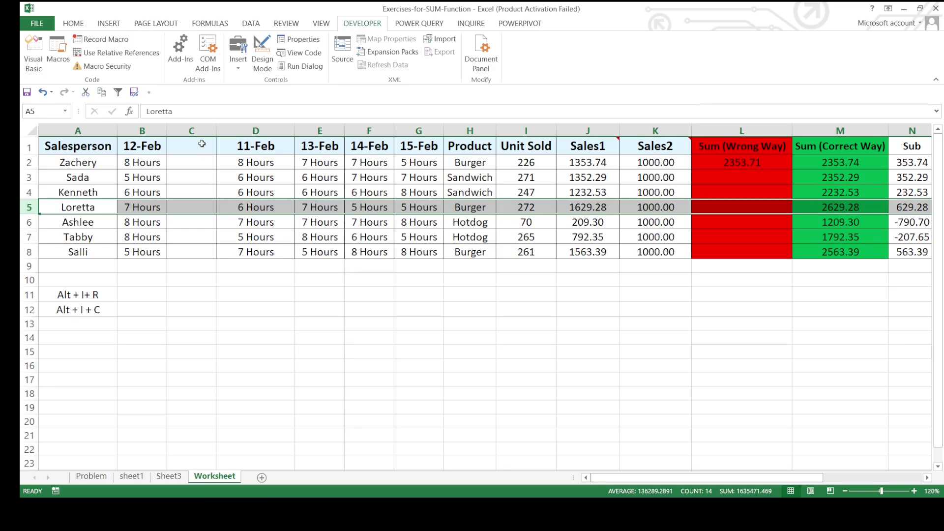
pyautogui.click(208, 130)
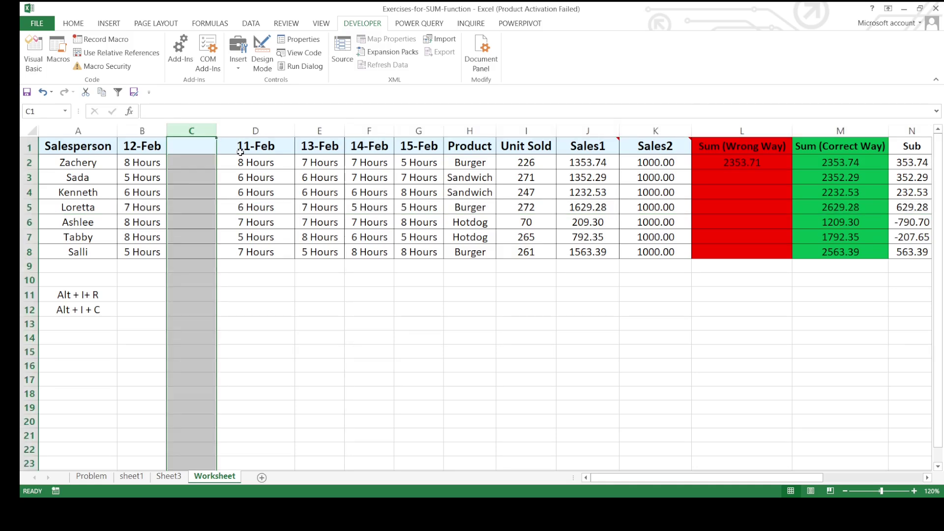
pyautogui.press('alt')
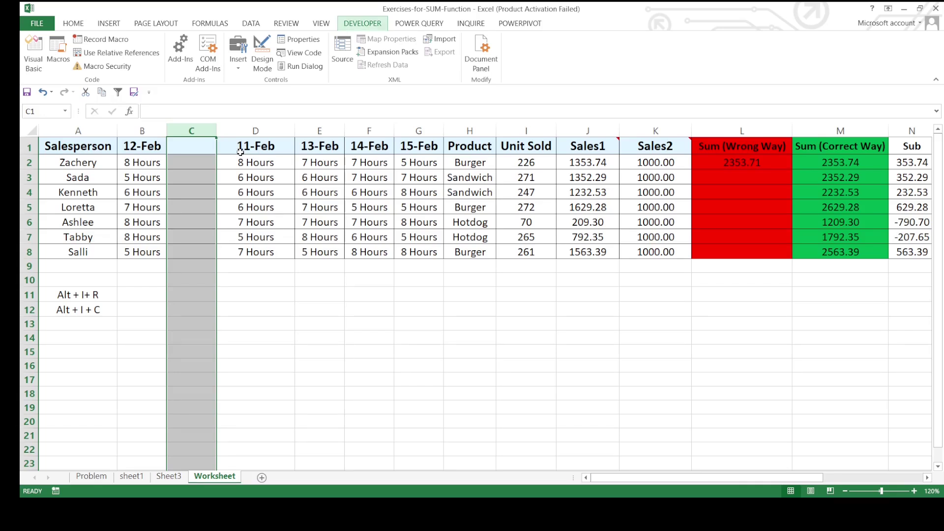
pyautogui.hotkey('ctrl', '-')
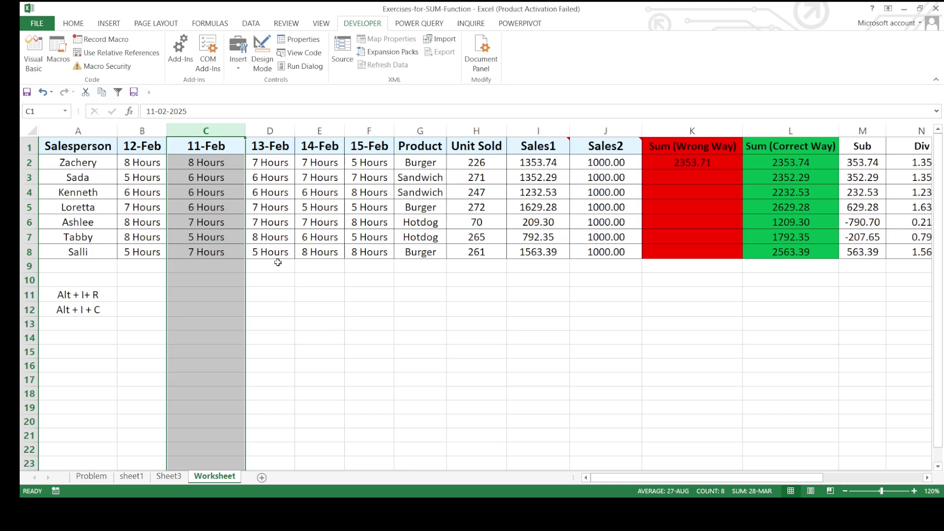
# - Enter the shortcut note "Alt + E + D" in A13, below the two insert shortcuts
pyautogui.click(88, 324)
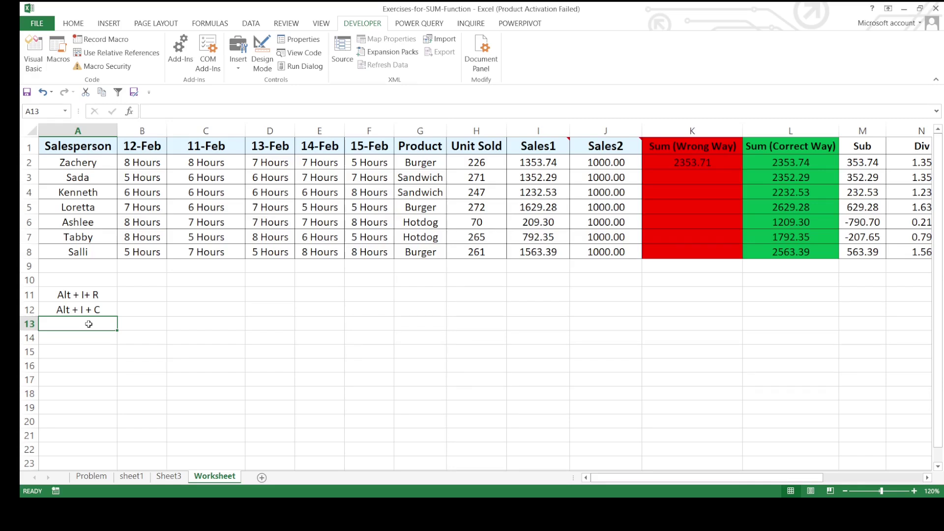
pyautogui.write('Al')
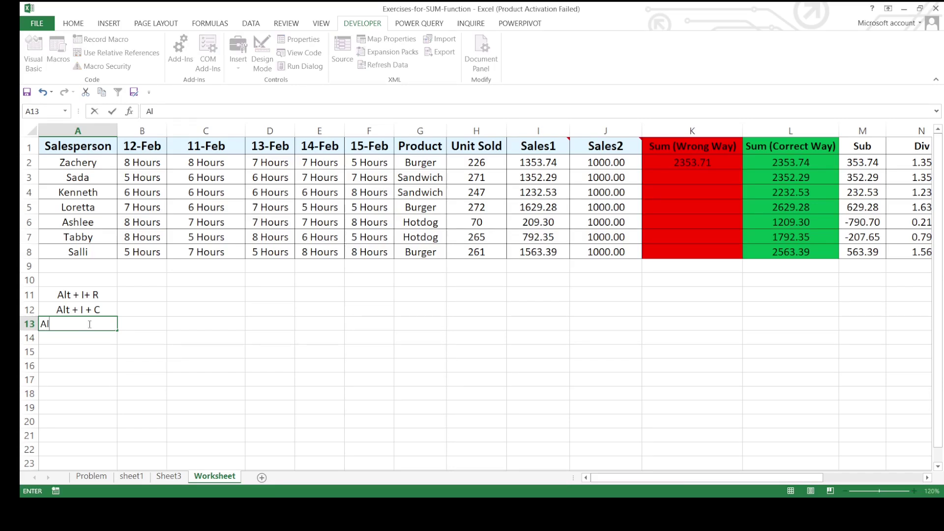
pyautogui.write('t + E + D')
# - Describe the two insert shortcuts, entering "Insert New Roe" in B11 and "Insert New Column" in B12
pyautogui.click(154, 294)
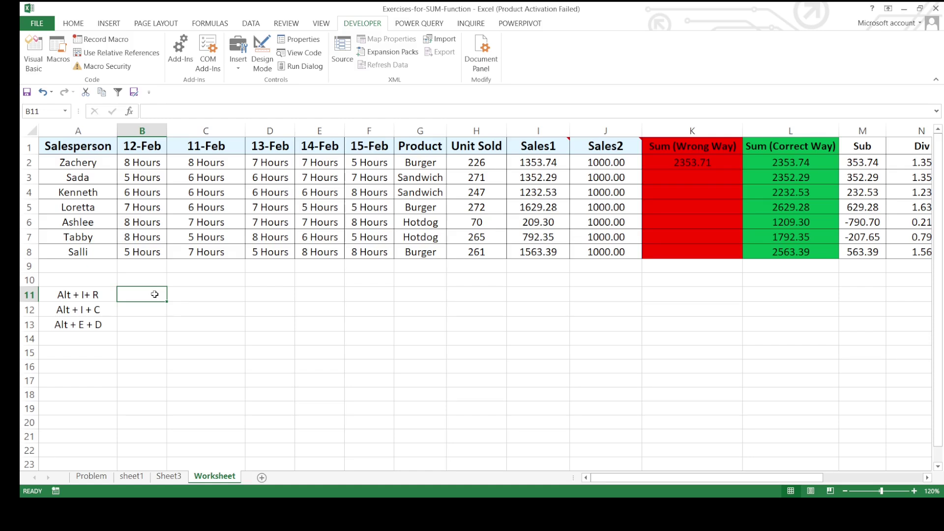
pyautogui.write('Insert ')
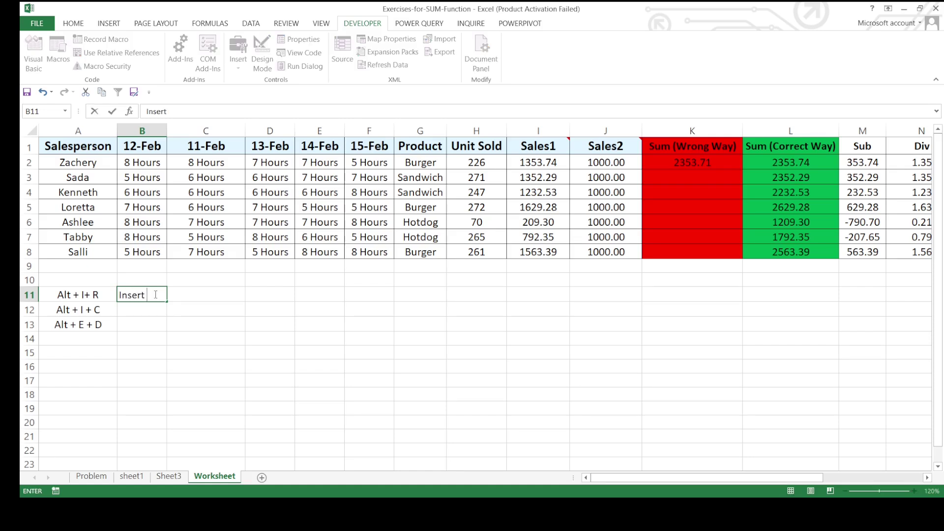
pyautogui.write('New Roe')
pyautogui.press('Return')
pyautogui.write('Ins')
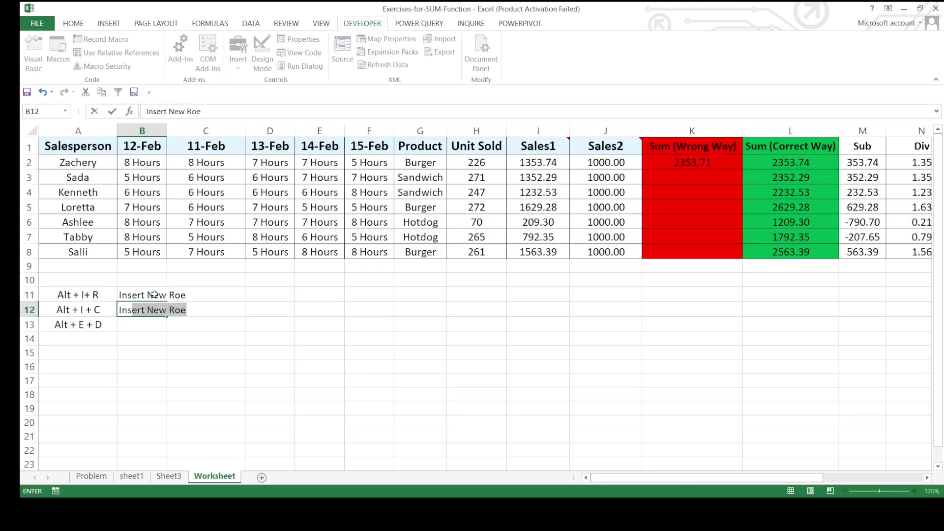
pyautogui.write('ert New C')
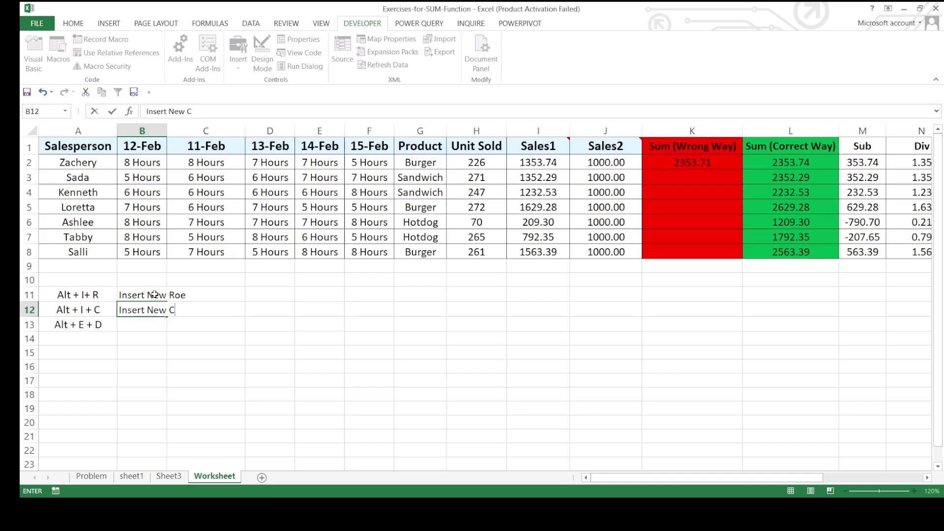
pyautogui.write('olumn')
# - Correct the description in B11 to "Insert New Row"
pyautogui.click(154, 294)
pyautogui.click(218, 111)
pyautogui.press('BackSpace')
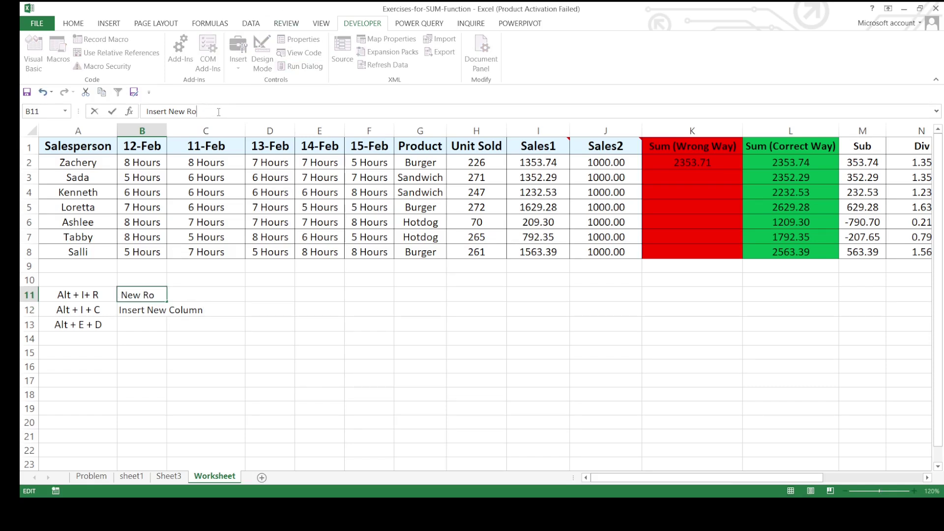
pyautogui.write('W')
pyautogui.press('BackSpace')
pyautogui.write('w')
pyautogui.press('Return')
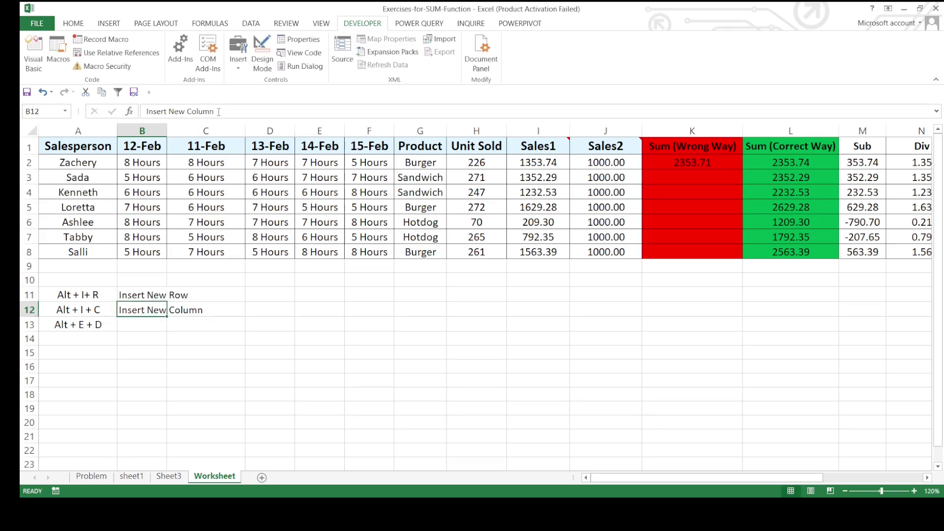
# - Enter the description "Delete" in B13 and the shortcut note "Alt I W" in A14
pyautogui.click(137, 327)
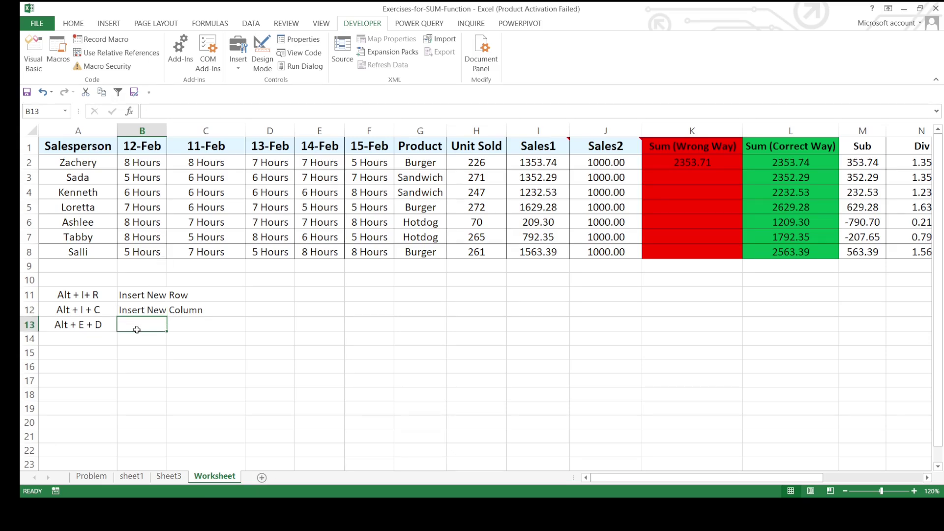
pyautogui.write('Delete')
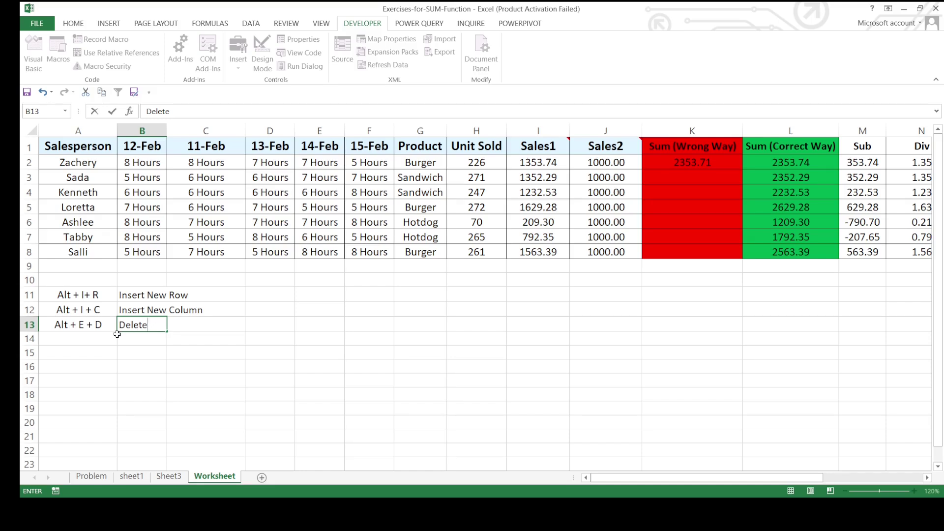
pyautogui.click(87, 340)
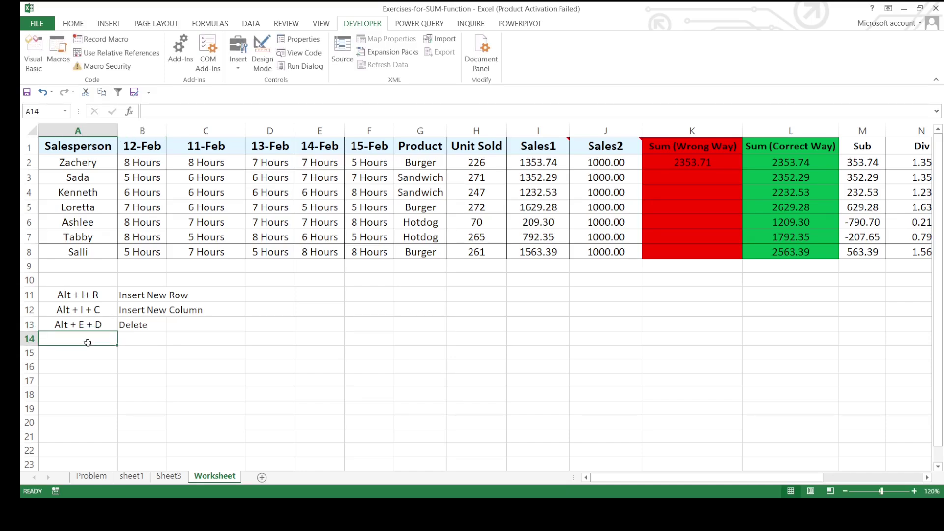
pyautogui.write('Alt +')
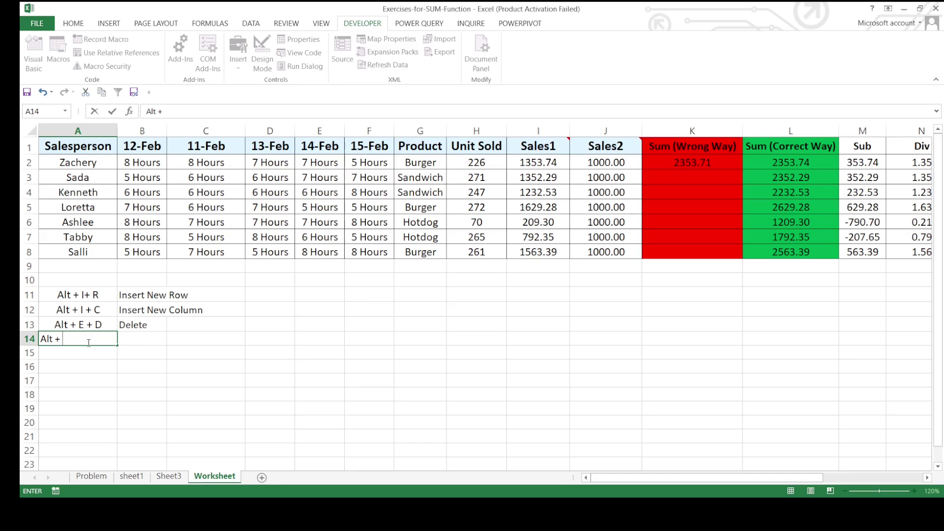
pyautogui.write('I ')
pyautogui.write('+')
pyautogui.press('BackSpace')
pyautogui.press('BackSpace')
pyautogui.press('BackSpace')
pyautogui.press('BackSpace')
pyautogui.press('BackSpace')
pyautogui.press('BackSpace')
pyautogui.press('BackSpace')
pyautogui.write('I W')
# - Remove the plus signs from the shortcut note in A11, leaving "Alt I R"
pyautogui.click(89, 293)
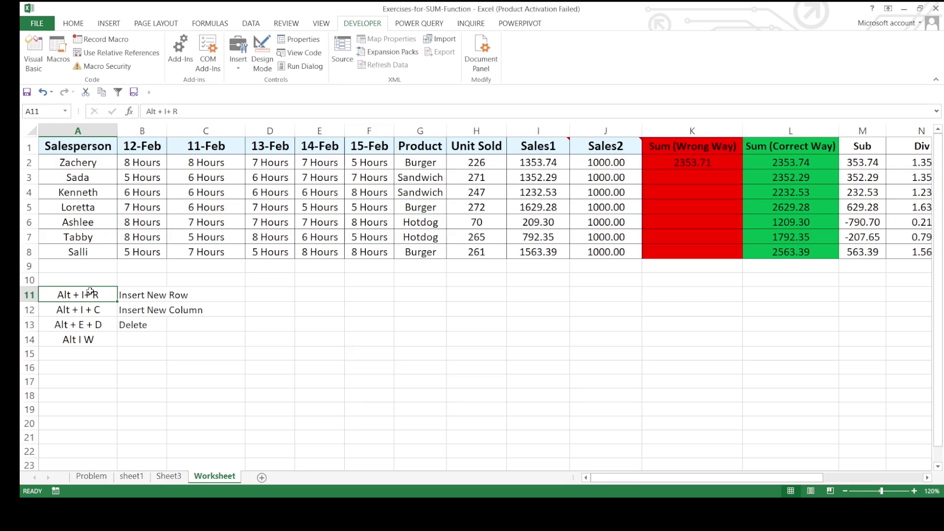
pyautogui.click(174, 111)
pyautogui.press('BackSpace')
pyautogui.press('BackSpace')
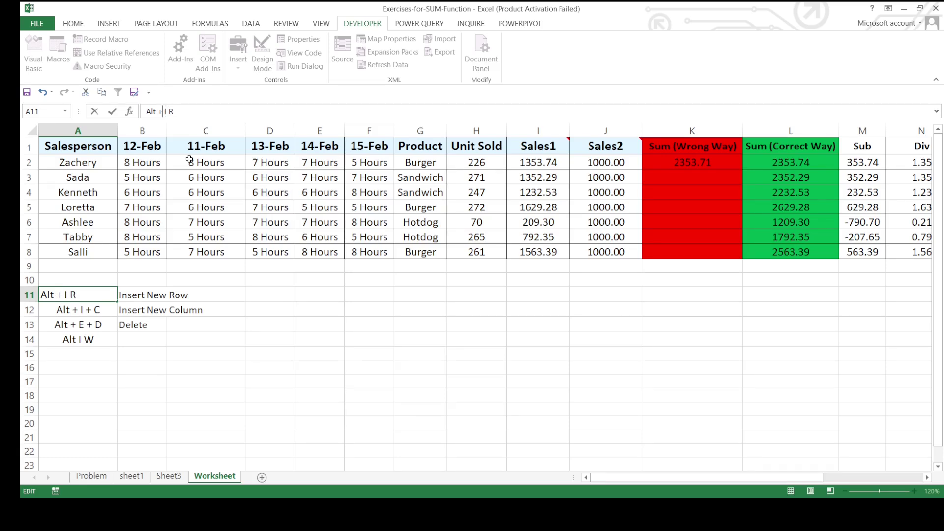
pyautogui.press('BackSpace')
pyautogui.press('Return')
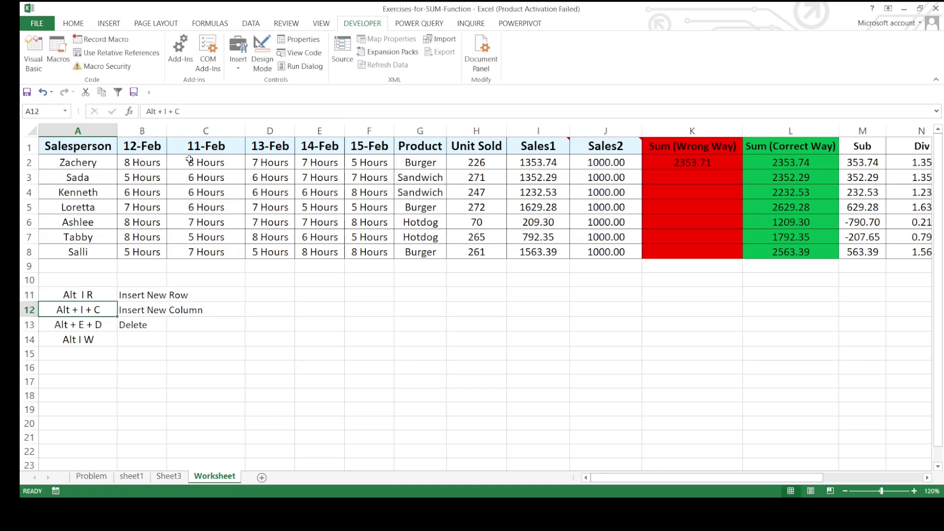
# - Remove the plus signs from the shortcut note in A12, leaving "Alt I C"
pyautogui.click(178, 113)
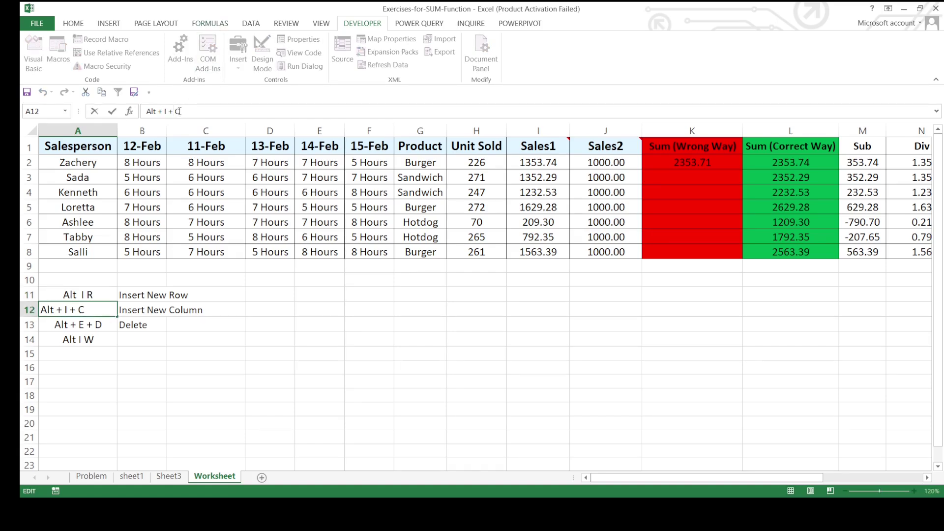
pyautogui.press('BackSpace')
pyautogui.click(163, 112)
pyautogui.press('BackSpace')
pyautogui.press('BackSpace')
pyautogui.press('Return')
# - Remove the plus signs from the shortcut note in A13, leaving "Alt E D"
pyautogui.click(174, 113)
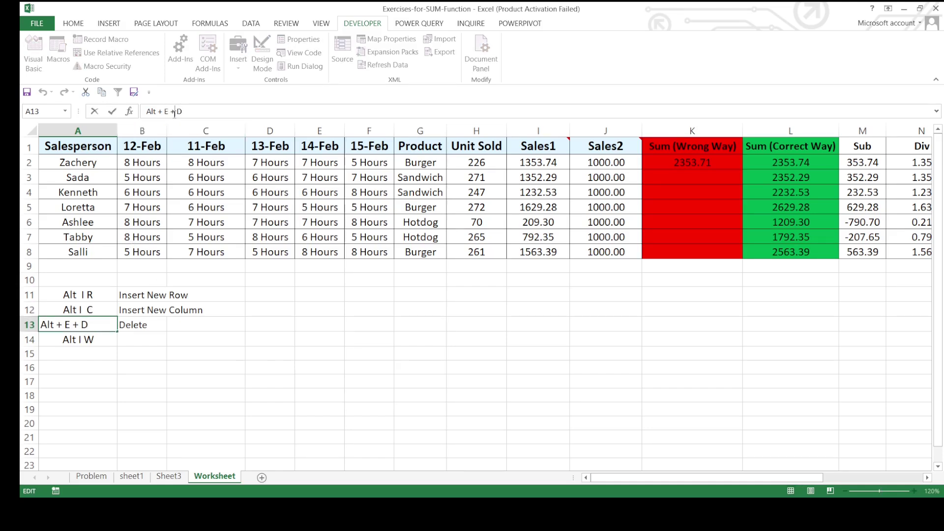
pyautogui.press('BackSpace')
pyautogui.press('BackSpace')
pyautogui.click(197, 358)
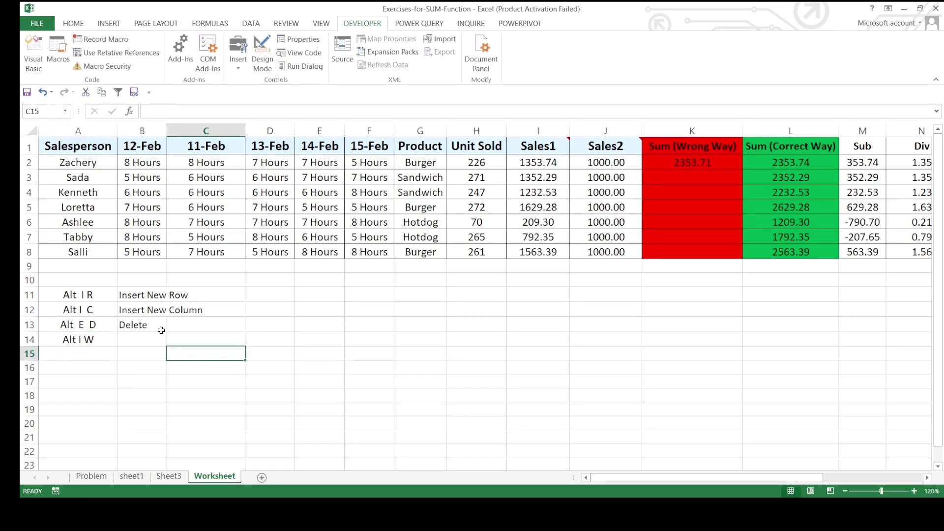
# - Enter the description "New Work Sheet" in B14, beside the "Alt I W" shortcut
pyautogui.click(141, 338)
pyautogui.write('N')
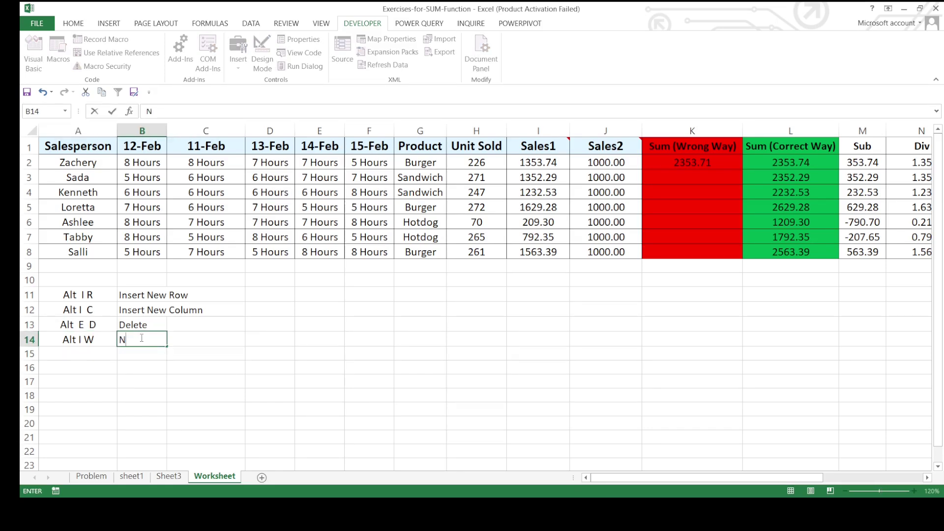
pyautogui.write('ew Work Sheet')
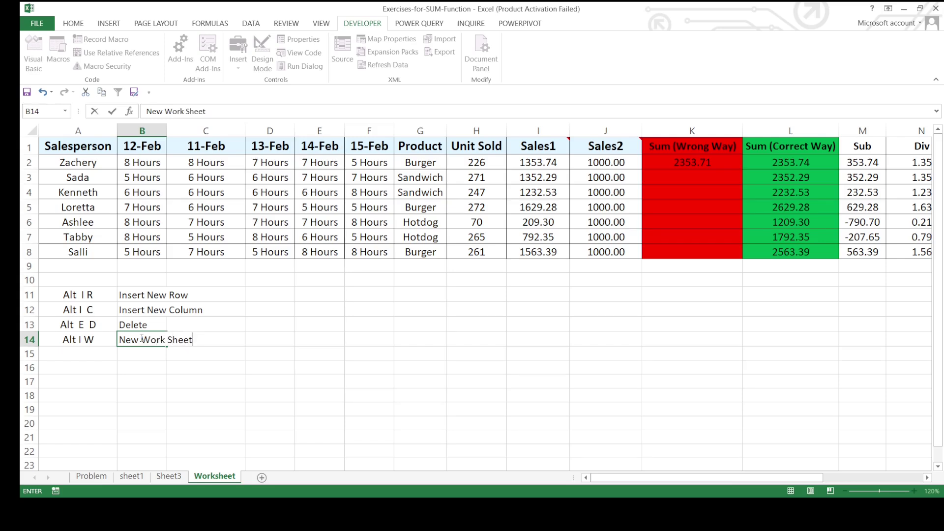
pyautogui.press('Return')
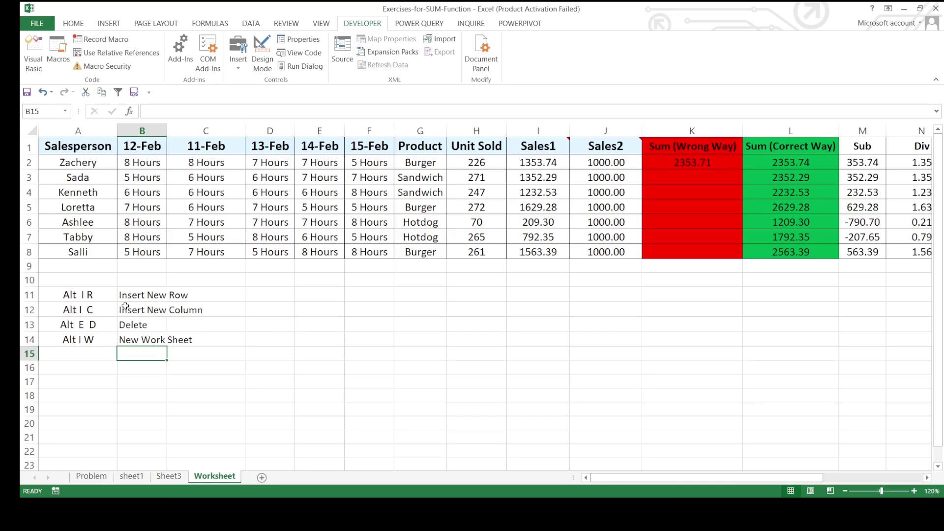
# - Fill the cells A11:B11 with yellow
pyautogui.moveTo(67, 294); pyautogui.dragTo(124, 297)
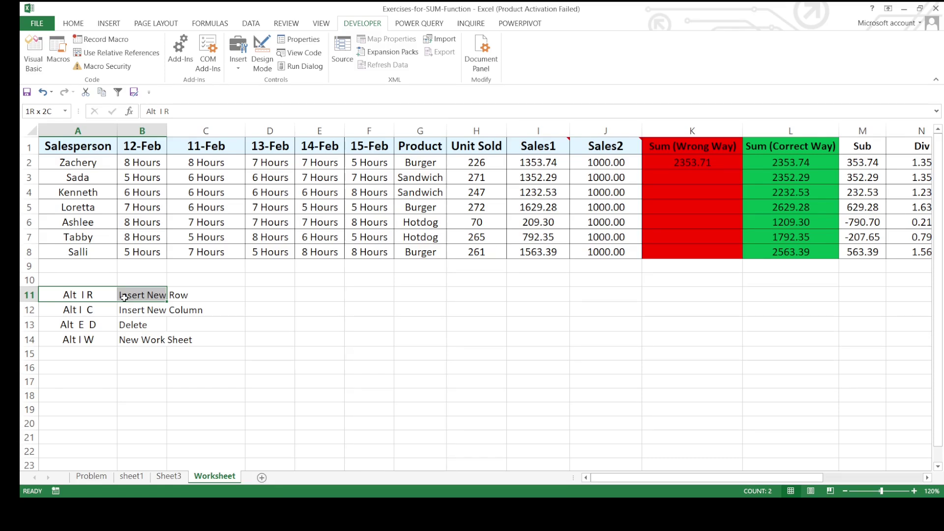
pyautogui.moveTo(124, 297); pyautogui.dragTo(124, 297)
pyautogui.click(72, 23)
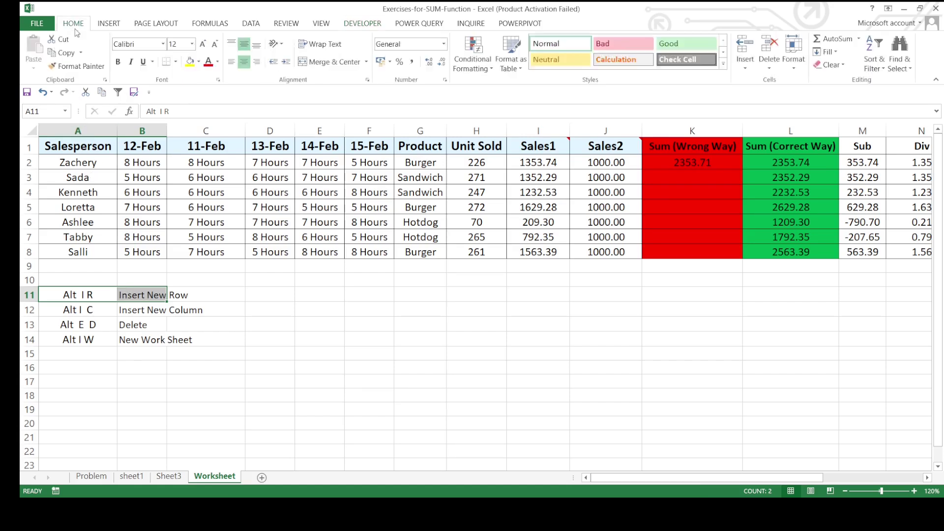
pyautogui.click(190, 62)
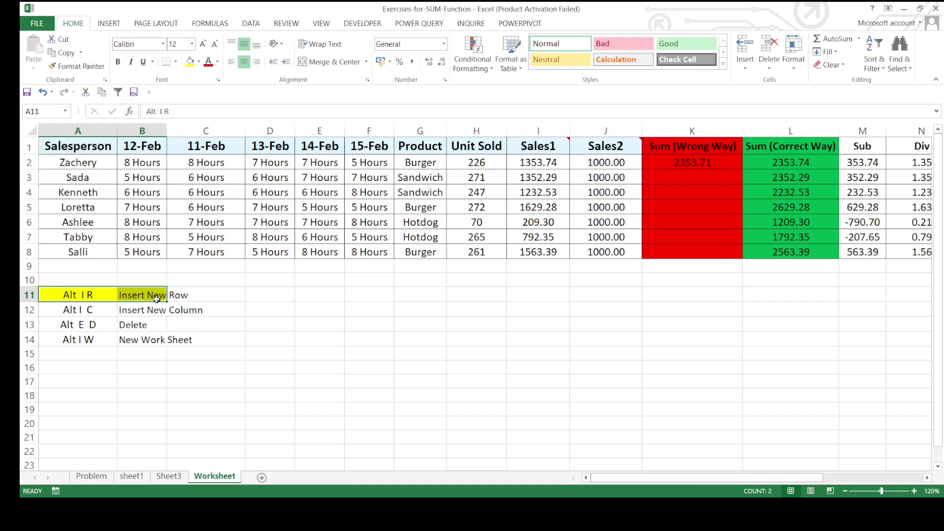
pyautogui.click(213, 396)
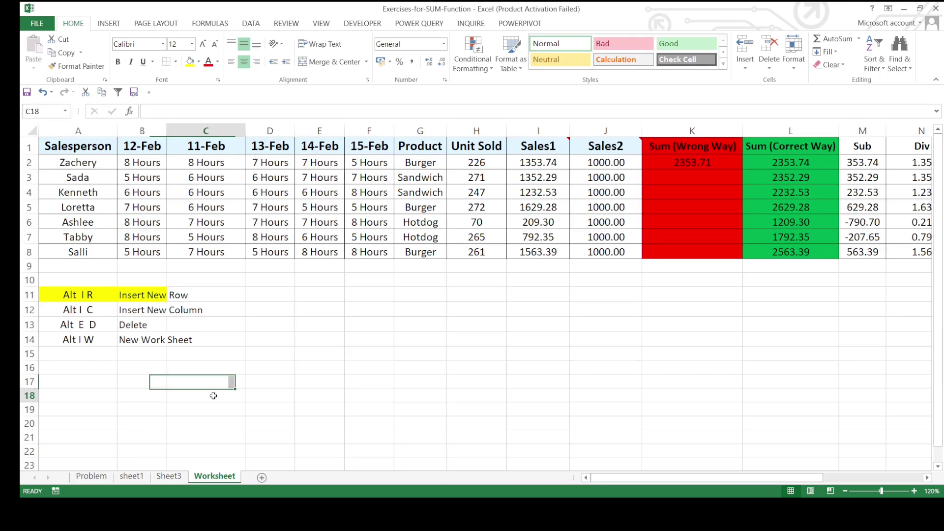
# - Delete only the contents of the yellow cell A11 and undo the deletion
pyautogui.click(80, 298)
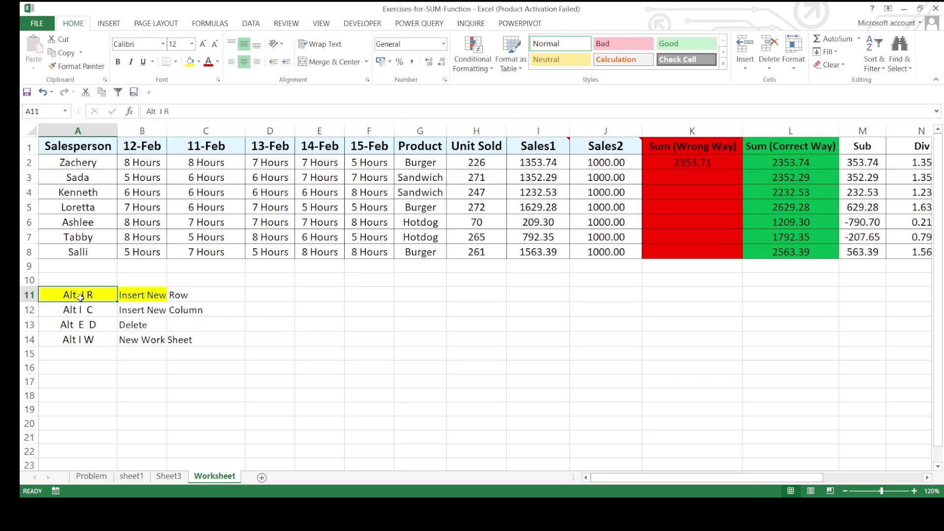
pyautogui.press('Delete')
pyautogui.hotkey('ctrl', 'z')
pyautogui.press('Right')
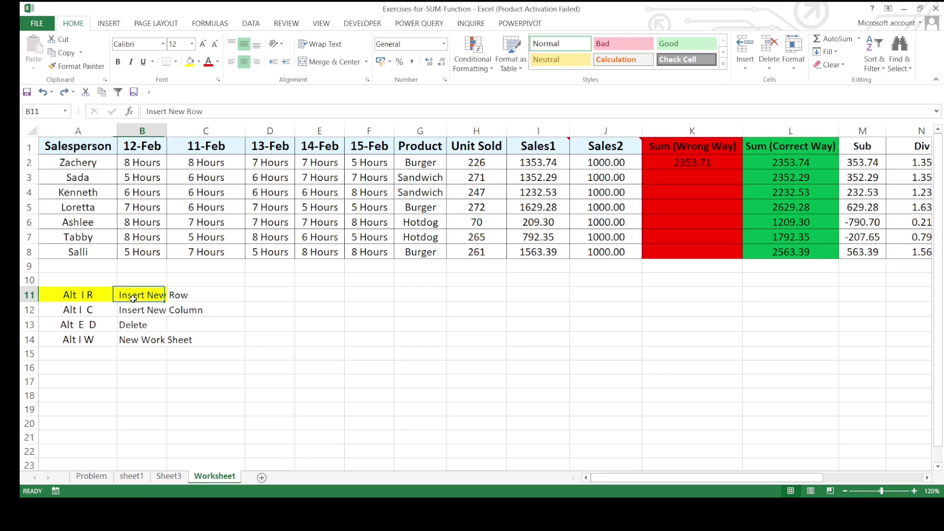
# - Clear everything from cell A11, both its contents and its formatting, with the Clear All command
pyautogui.click(90, 293)
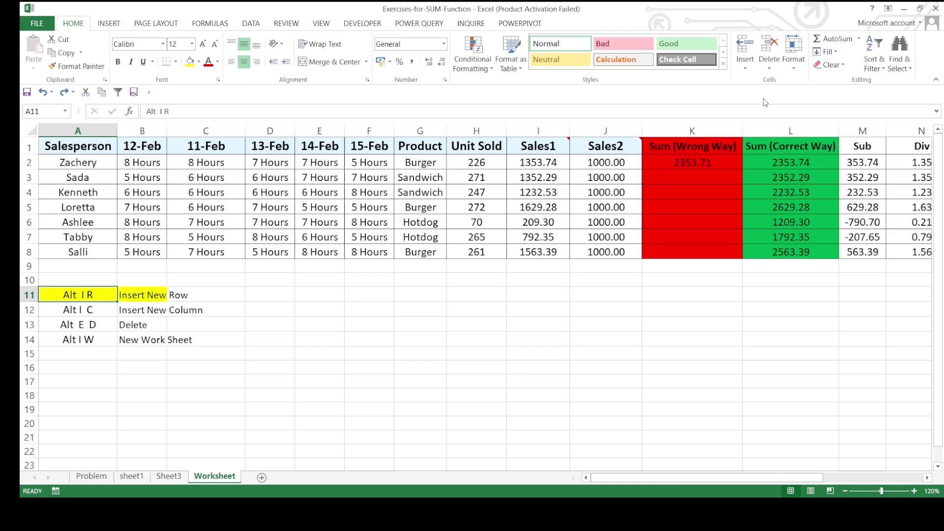
pyautogui.click(842, 66)
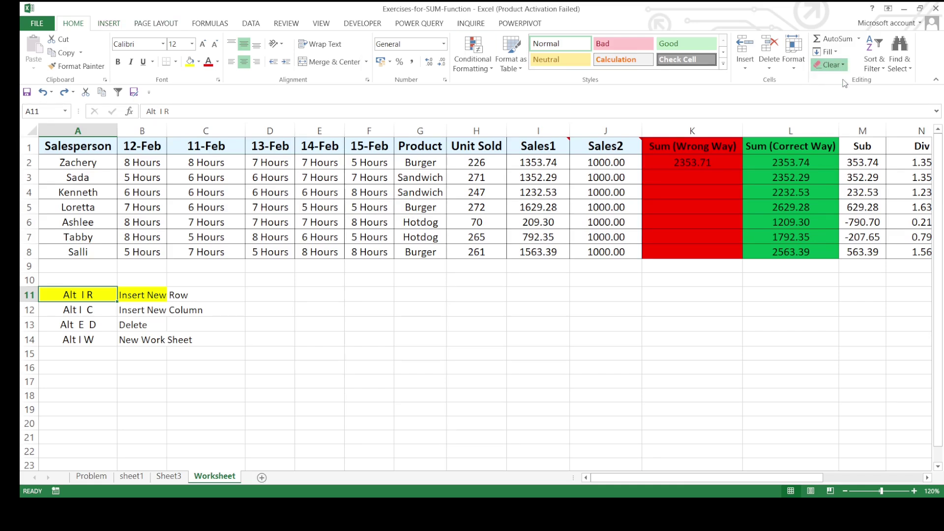
pyautogui.click(844, 84)
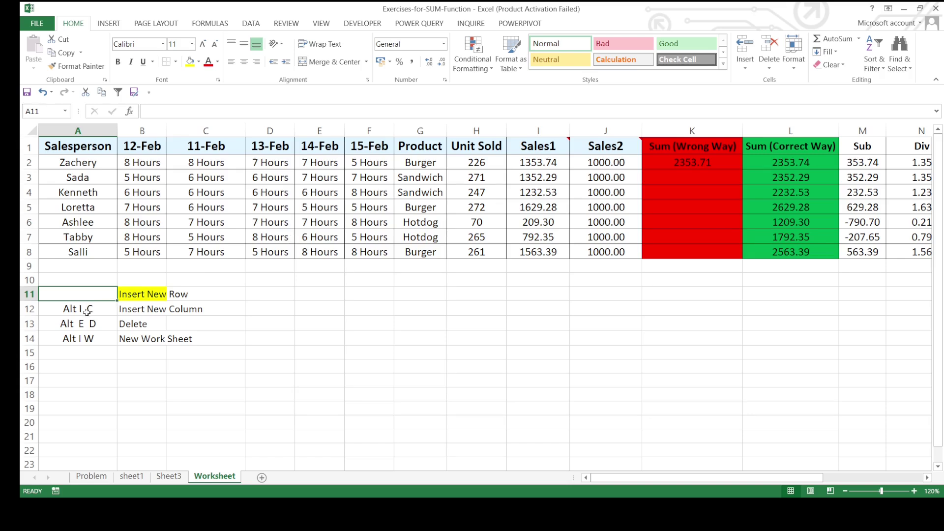